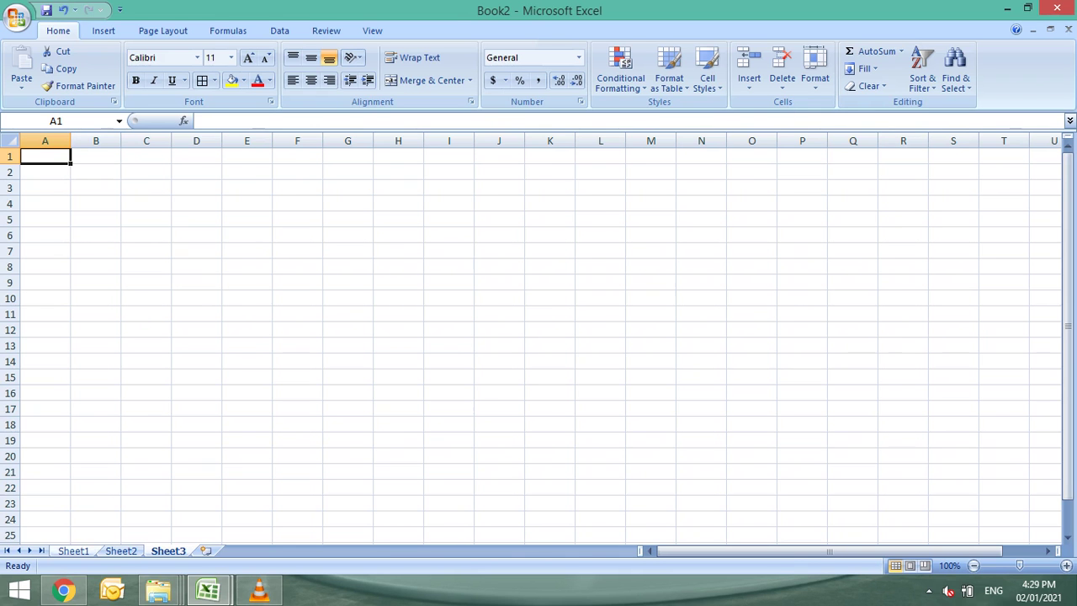
On Sheet1, total the first student's five subject marks in H2 with =SUM(C2:G2)
{"action": "left_click", "coordinate": [74, 550]}
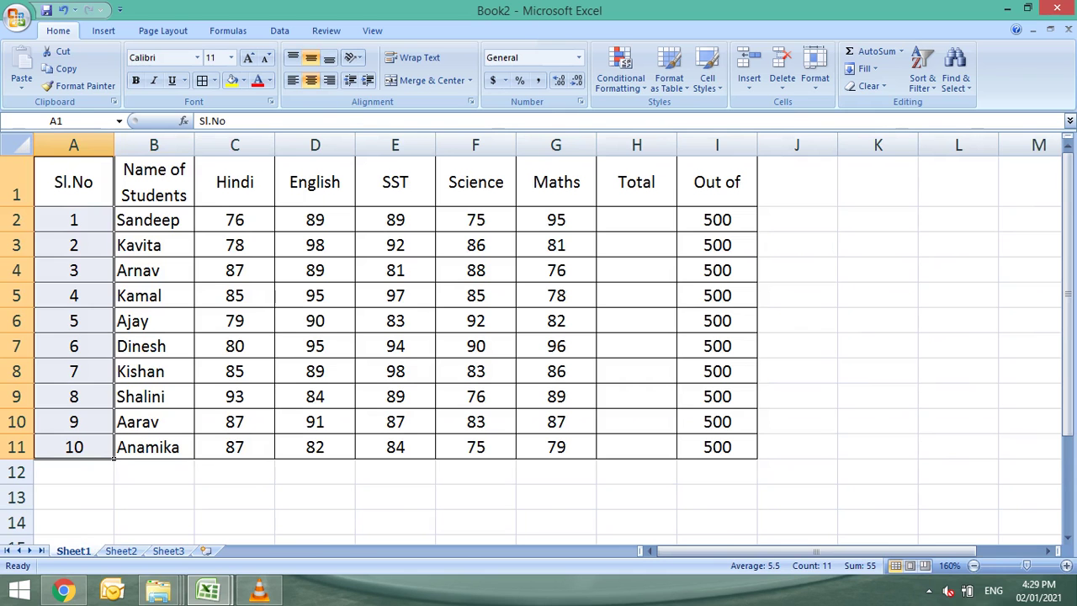
{"action": "key", "text": "Right"}
{"action": "key", "text": "Right"}
{"action": "key", "text": "Right"}
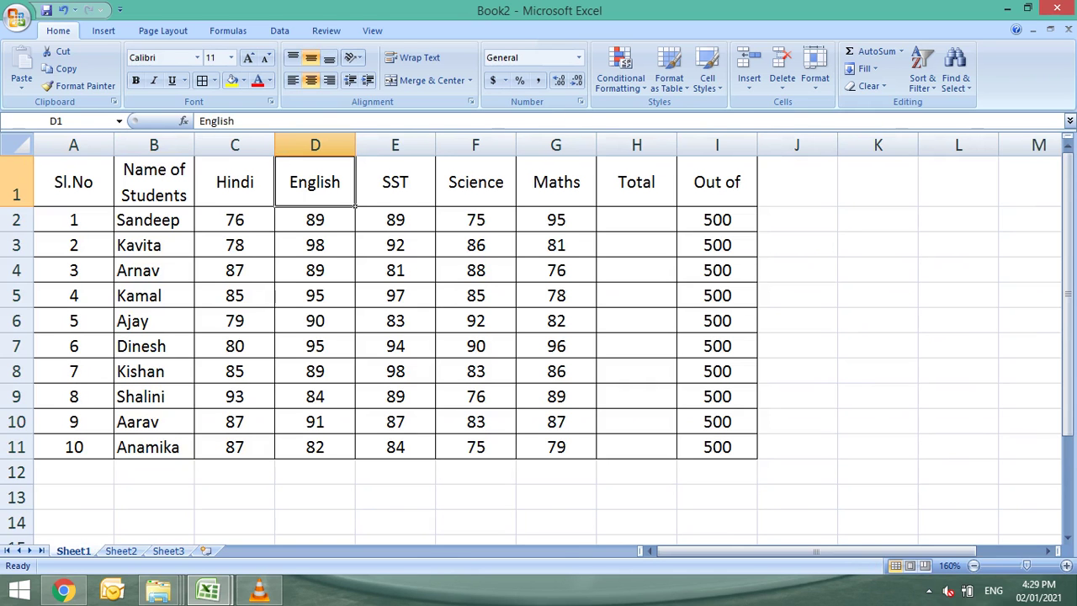
{"action": "left_click", "coordinate": [636, 220]}
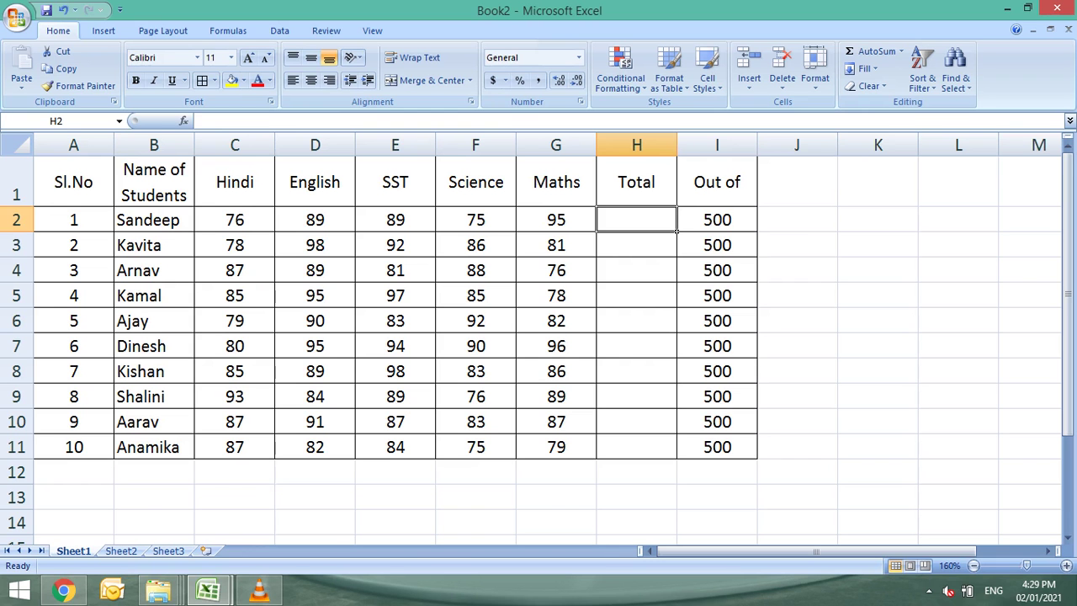
{"action": "type", "text": "="}
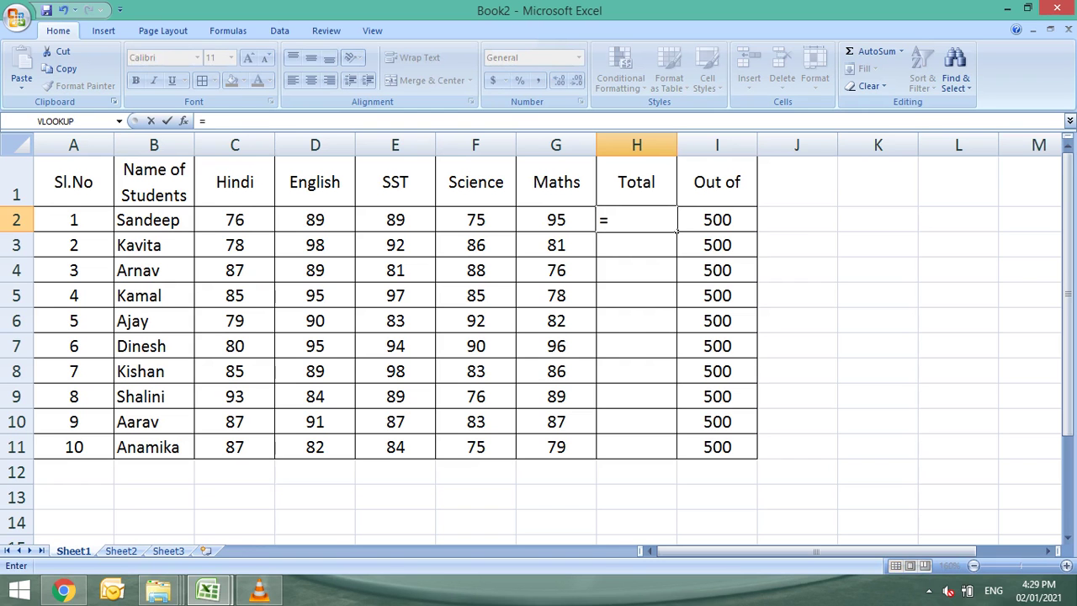
{"action": "type", "text": "sum"}
{"action": "key", "text": "Tab"}
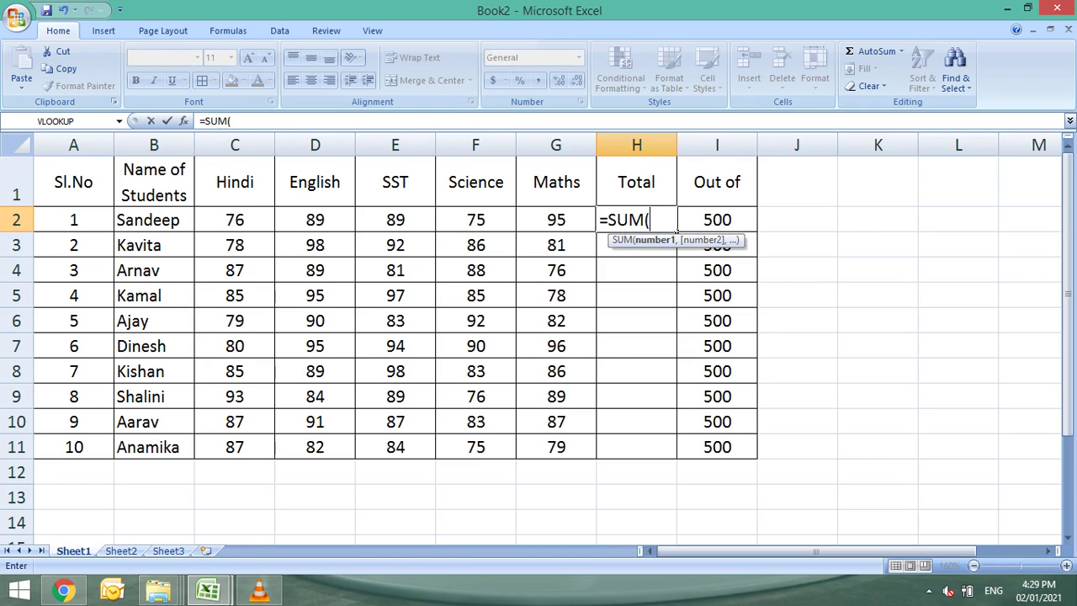
{"action": "left_click_drag", "start_coordinate": [558, 220], "coordinate": [198, 225]}
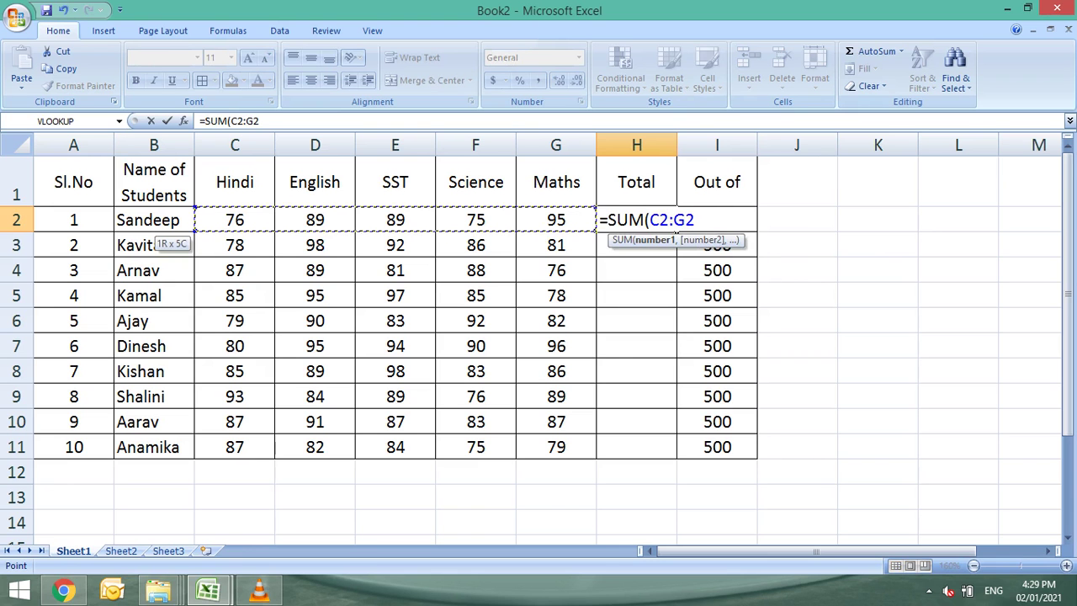
{"action": "type", "text": ")"}
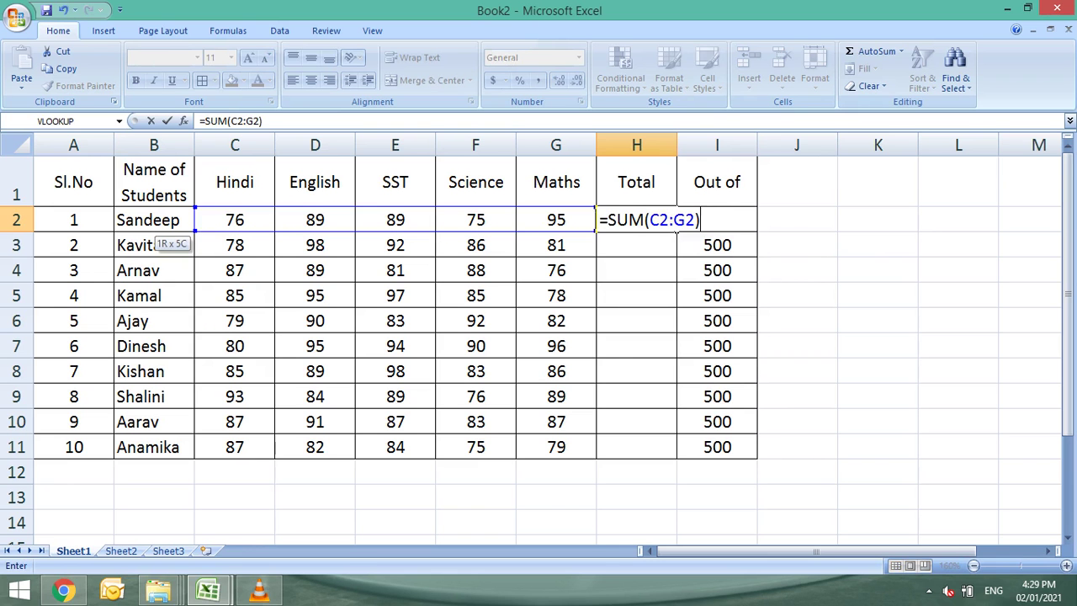
{"action": "key", "text": "Return"}
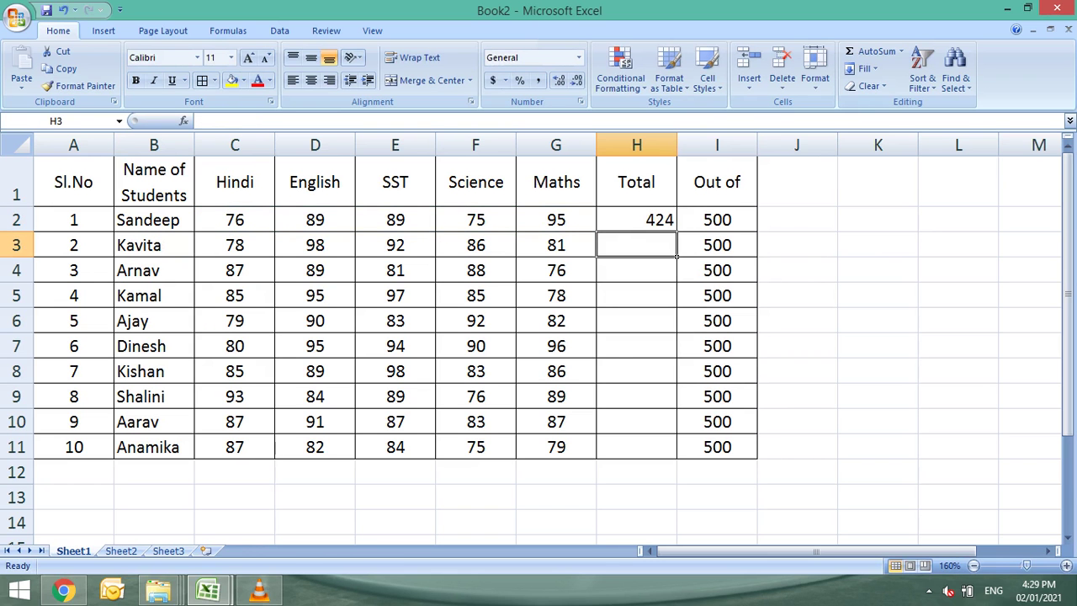
Total the second student's marks C3:G3 in H3 using AutoSum
{"action": "left_click", "coordinate": [637, 219]}
{"action": "left_click", "coordinate": [637, 245]}
{"action": "left_click_drag", "start_coordinate": [636, 245], "coordinate": [235, 245]}
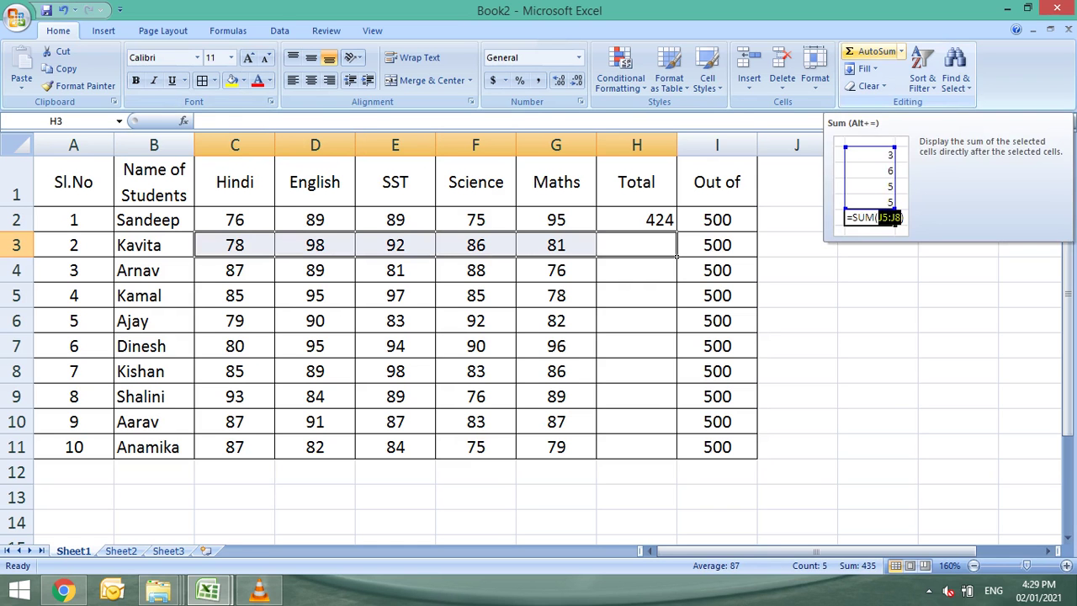
{"action": "left_click", "coordinate": [875, 51]}
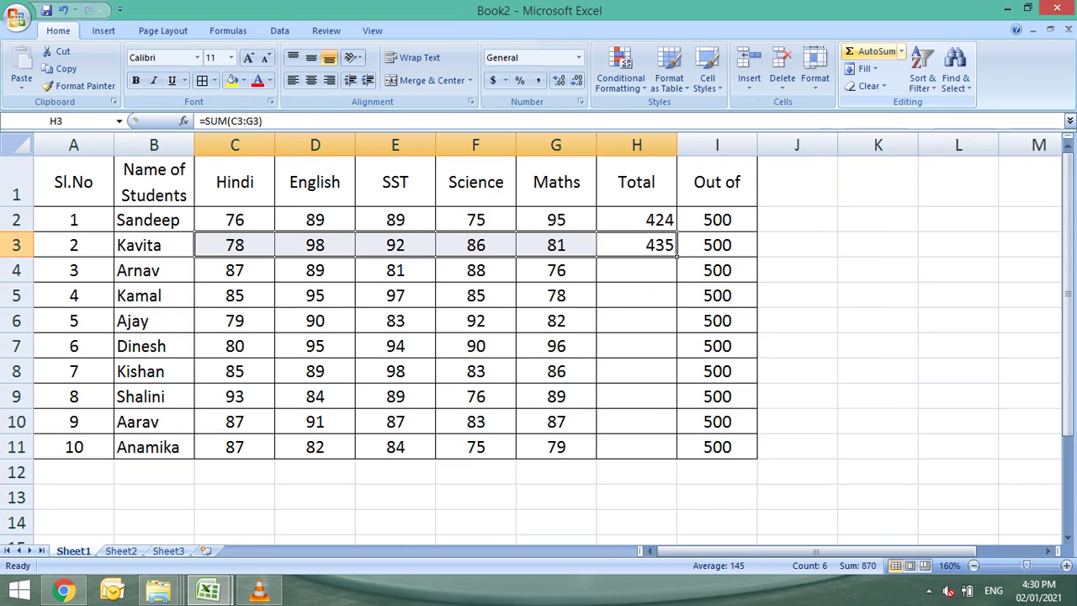
Total the third student's marks in H4 with the addition formula =C4+D4+E4+F4+G4
{"action": "left_click", "coordinate": [636, 270]}
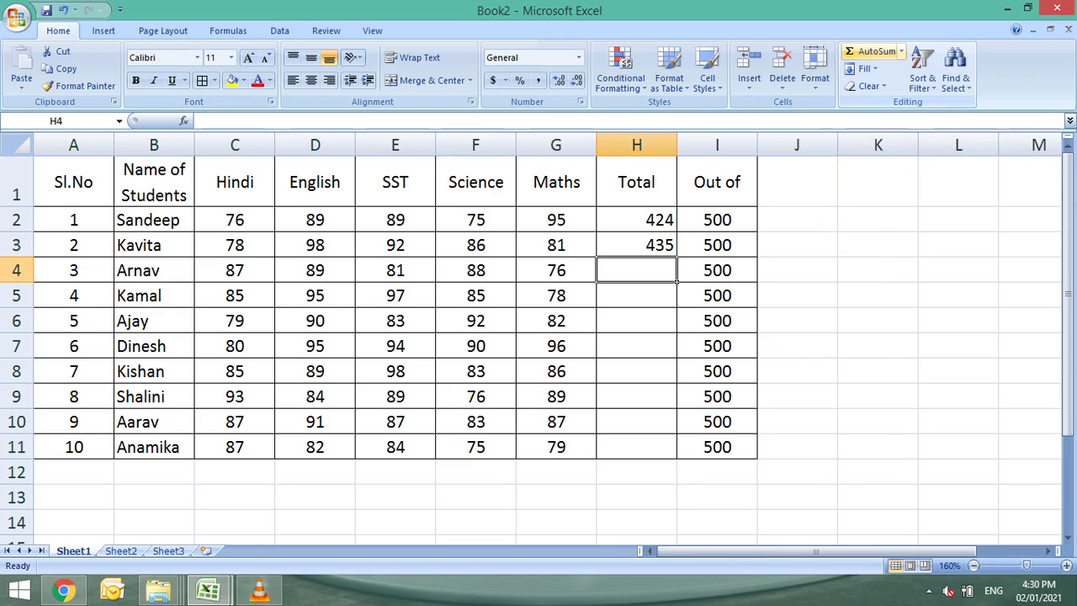
{"action": "type", "text": "="}
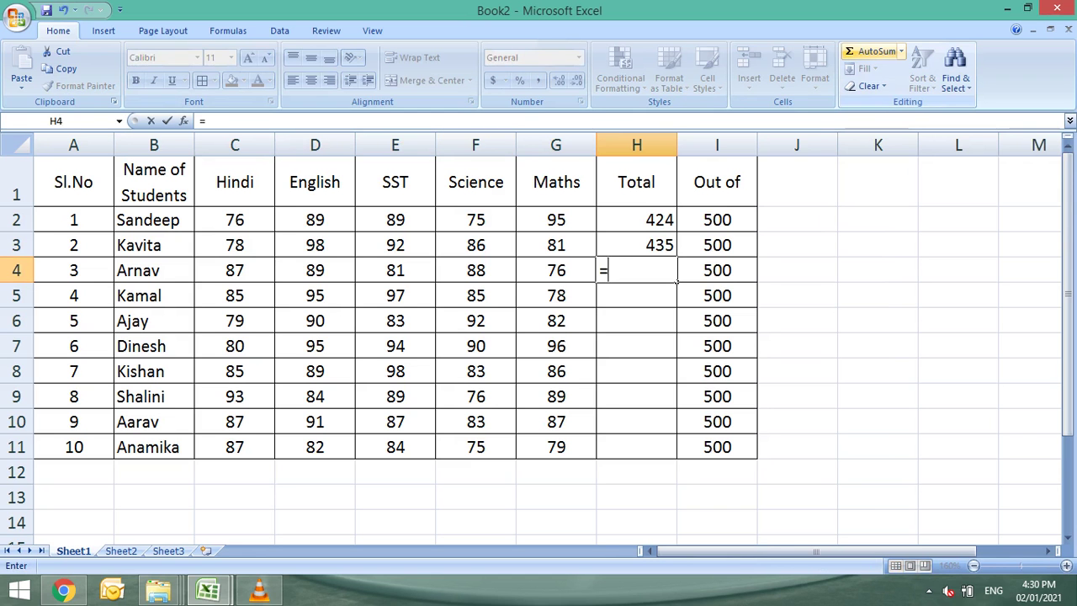
{"action": "key", "text": "Left"}
{"action": "key", "text": "Left"}
{"action": "key", "text": "Left"}
{"action": "key", "text": "Left"}
{"action": "key", "text": "Left"}
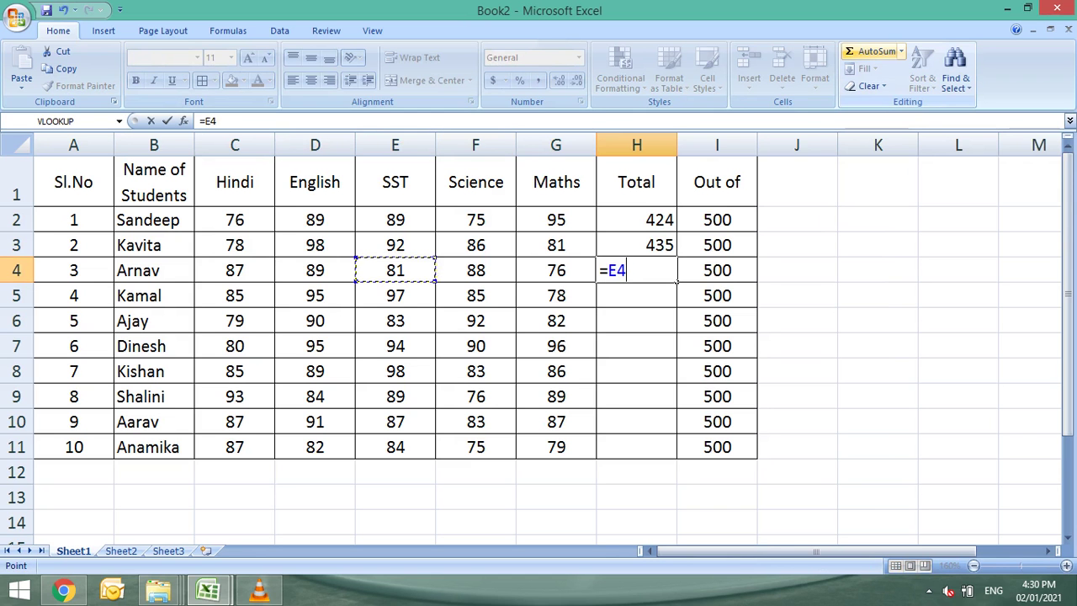
{"action": "type", "text": "+"}
{"action": "key", "text": "Left"}
{"action": "key", "text": "Left"}
{"action": "key", "text": "Left"}
{"action": "key", "text": "Left"}
{"action": "type", "text": "+"}
{"action": "key", "text": "Left"}
{"action": "key", "text": "Left"}
{"action": "key", "text": "Left"}
{"action": "key", "text": "Left"}
{"action": "key", "text": "Right"}
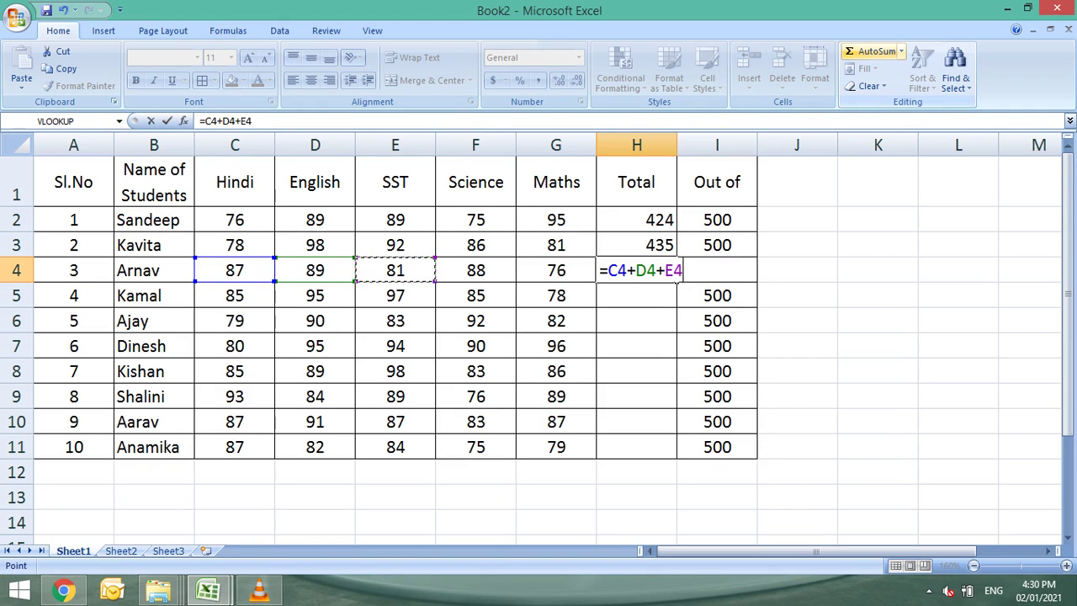
{"action": "type", "text": "+"}
{"action": "key", "text": "Left"}
{"action": "key", "text": "Left"}
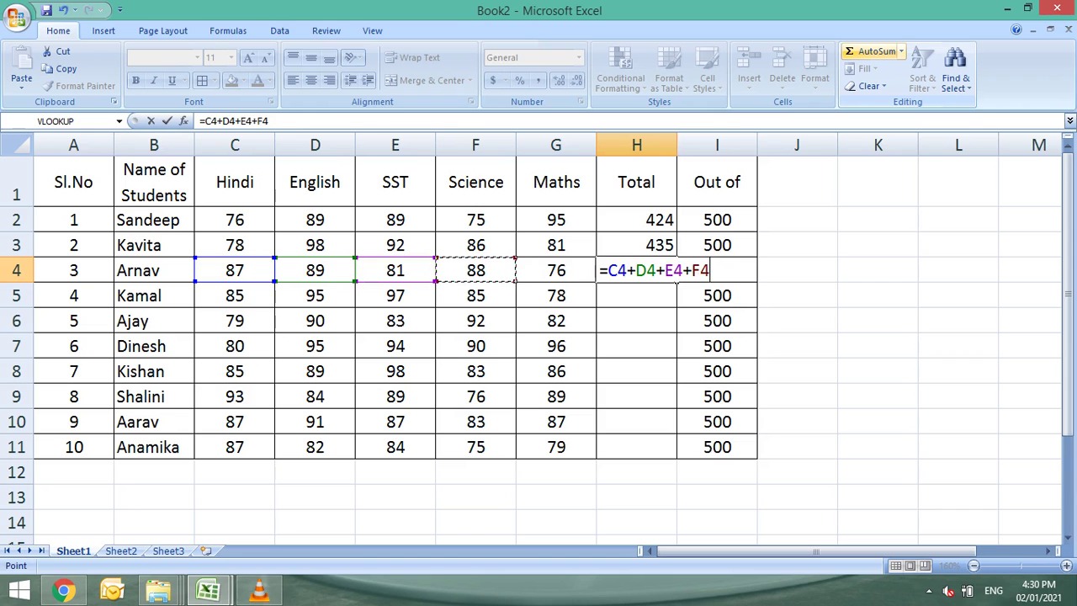
{"action": "type", "text": "+"}
{"action": "key", "text": "Left"}
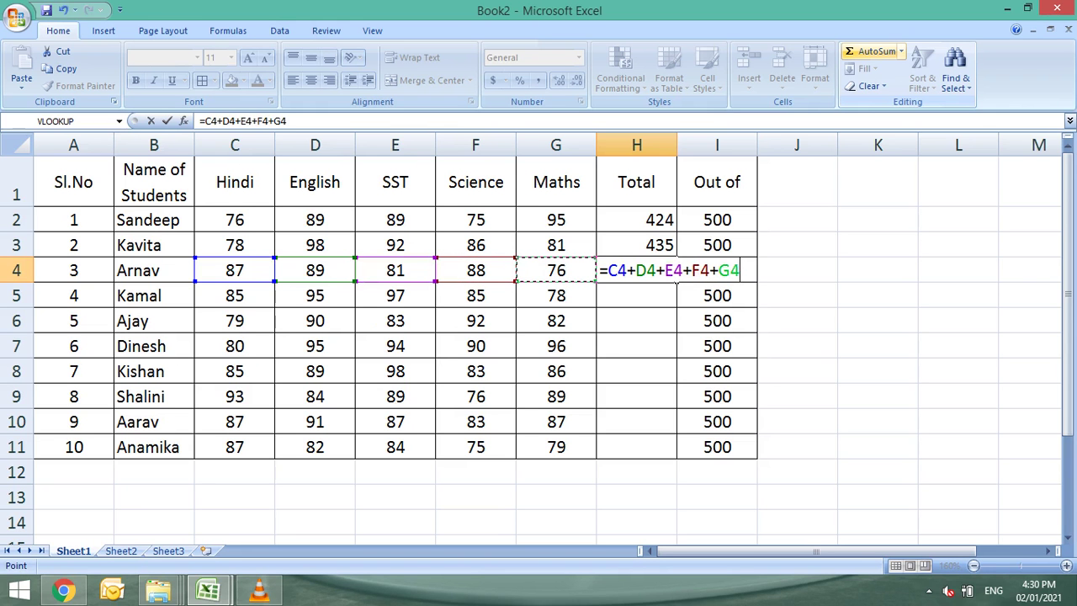
{"action": "key", "text": "Return"}
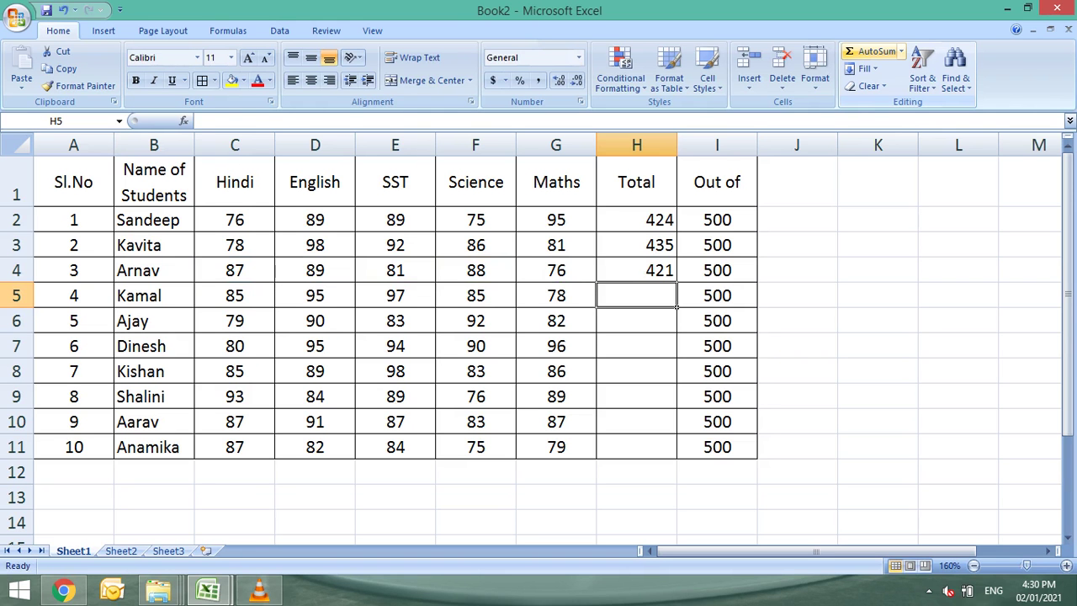
Review the total formulas in H4 and H3 and the marks range C3:G3 they add up
{"action": "left_click", "coordinate": [637, 270]}
{"action": "left_click", "coordinate": [636, 245]}
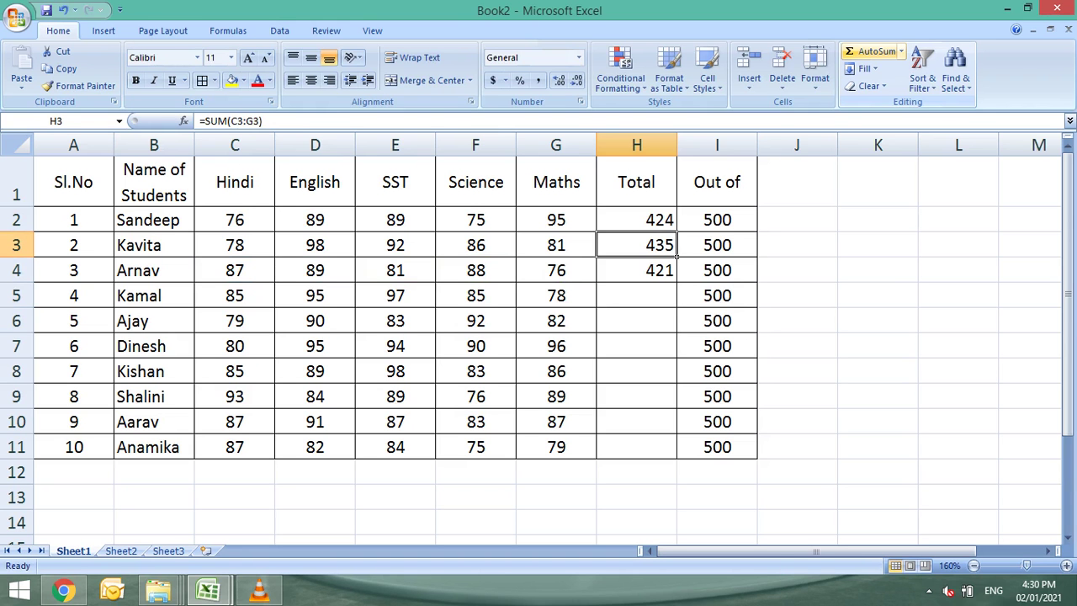
{"action": "key", "text": "Left"}
{"action": "key", "text": "shift+Left"}
{"action": "key", "text": "shift+Left"}
{"action": "key", "text": "shift+Left"}
{"action": "key", "text": "shift+Left"}
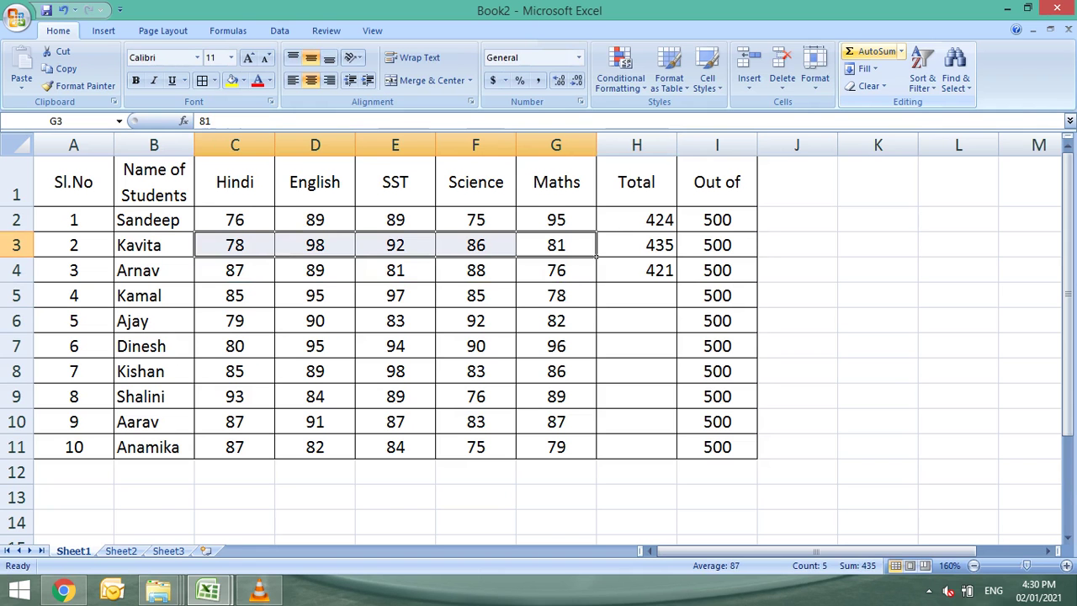
{"action": "key", "text": "Down"}
{"action": "key", "text": "Right"}
{"action": "key", "text": "Down"}
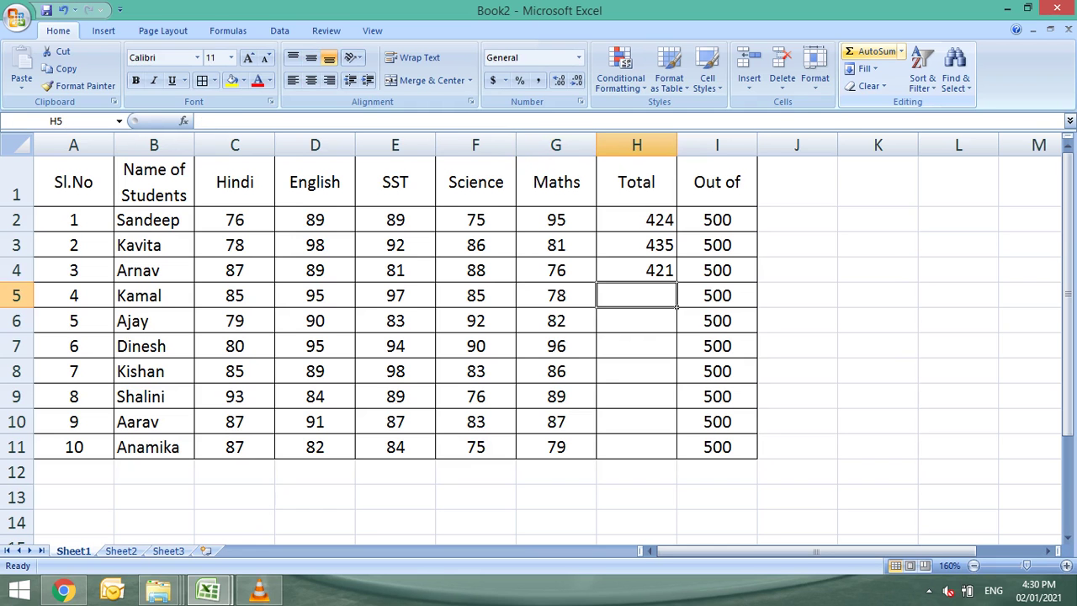
Add only the Hindi and English marks of the fourth student in H5 with =C5+D5
{"action": "type", "text": "="}
{"action": "key", "text": "Left"}
{"action": "key", "text": "Left"}
{"action": "key", "text": "Left"}
{"action": "key", "text": "Left"}
{"action": "key", "text": "Left"}
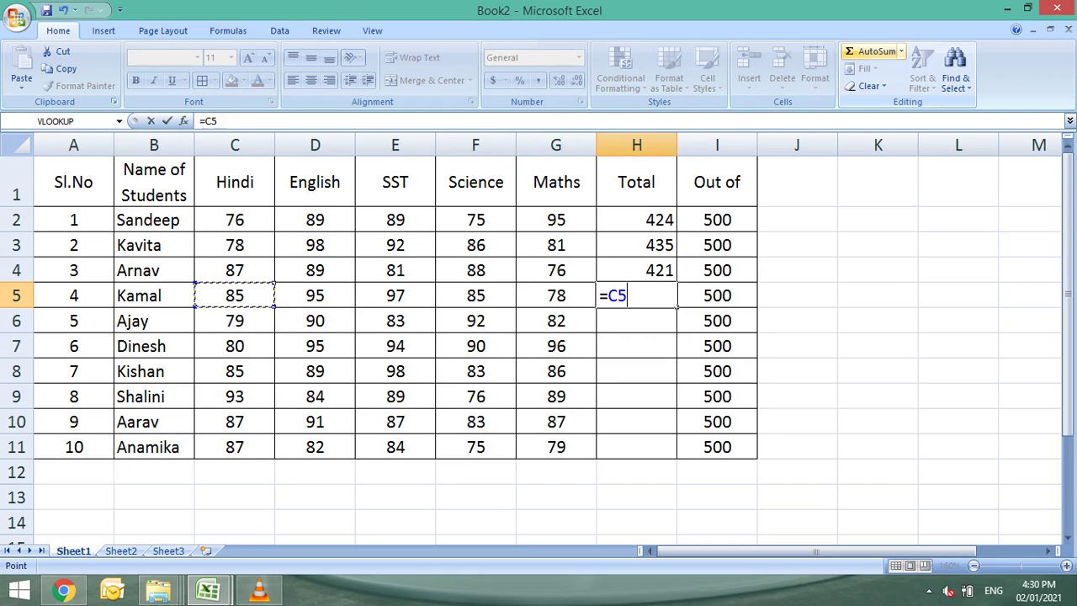
{"action": "type", "text": "+"}
{"action": "key", "text": "Left"}
{"action": "key", "text": "Left"}
{"action": "key", "text": "Left"}
{"action": "key", "text": "Left"}
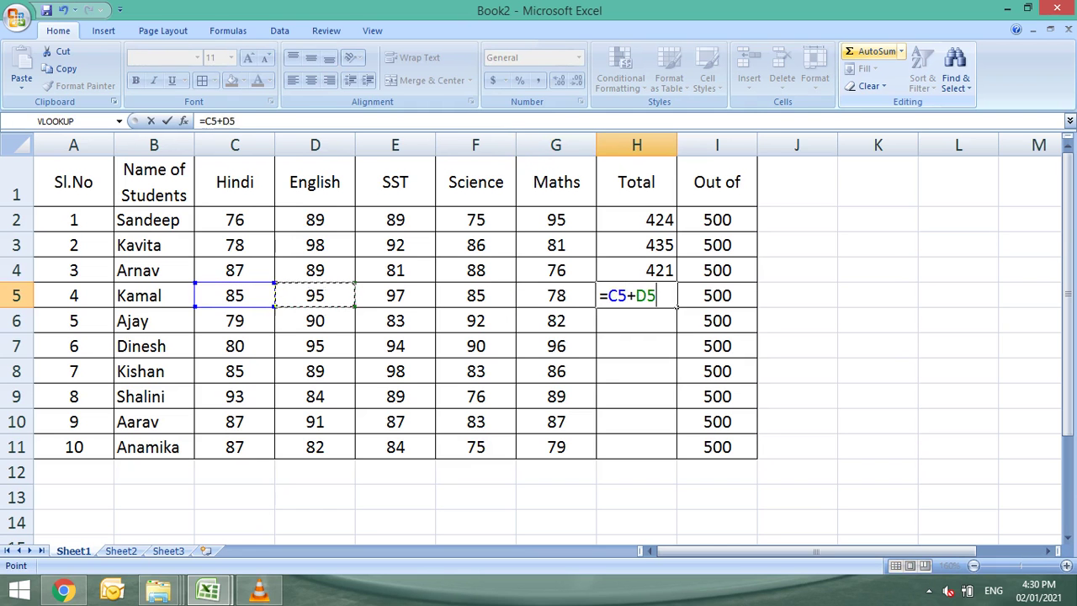
{"action": "key", "text": "Return"}
{"action": "left_click", "coordinate": [636, 295]}
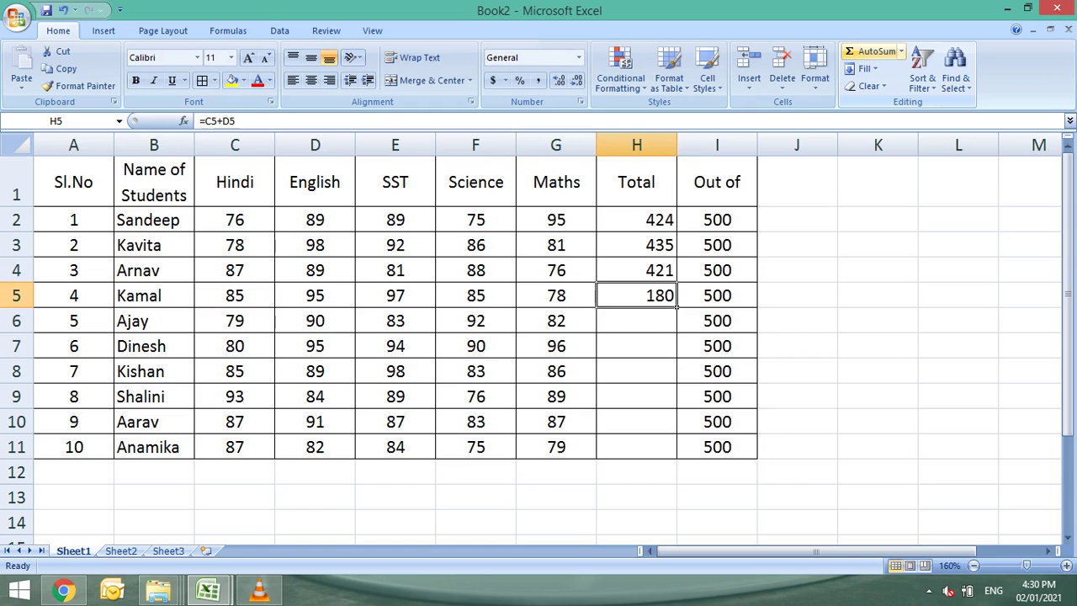
Copy the total formula from H2 into H3:H11 for all remaining students
{"action": "key", "text": "Up"}
{"action": "key", "text": "Up"}
{"action": "key", "text": "Up"}
{"action": "key", "text": "ctrl+c"}
{"action": "left_click_drag", "start_coordinate": [669, 245], "coordinate": [676, 458]}
{"action": "key", "text": "ctrl+v"}
{"action": "key", "text": "Escape"}
{"action": "key", "text": "Up"}
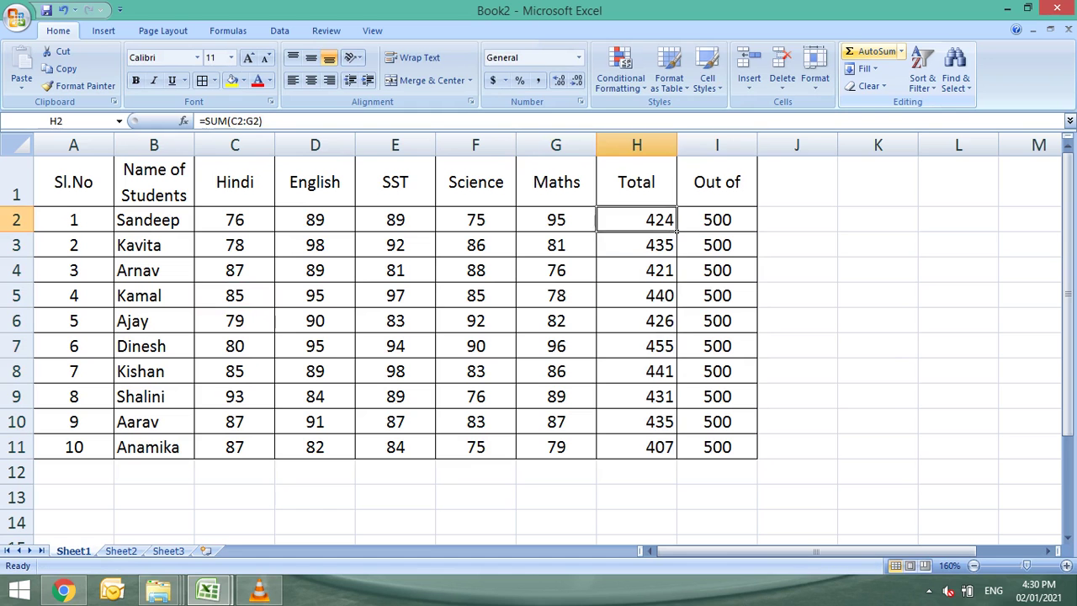
Clear the first student's total from H2
{"action": "key", "text": "Right"}
{"action": "key", "text": "Right"}
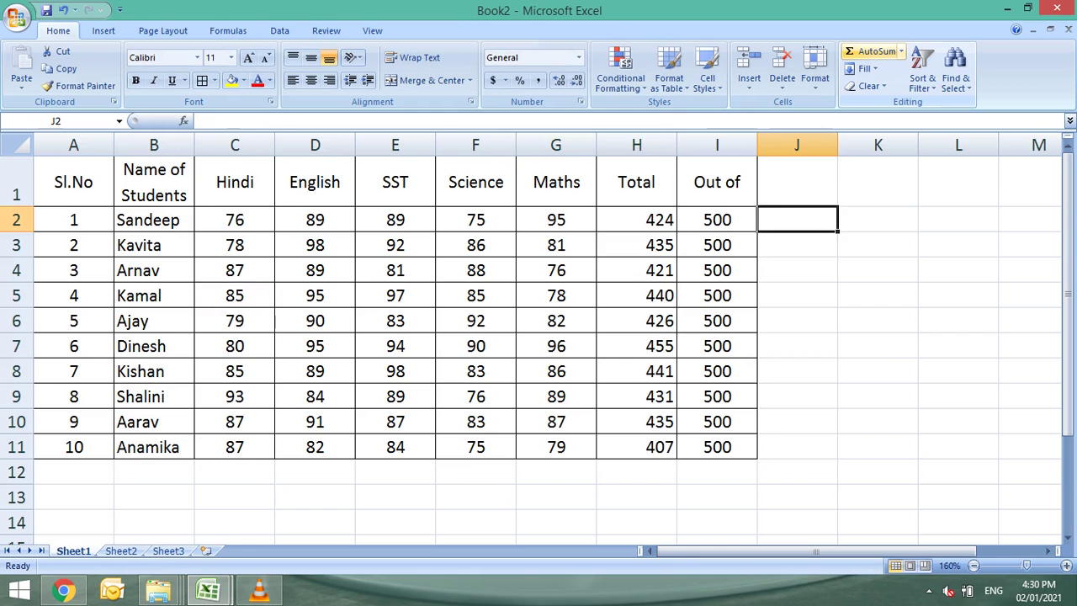
{"action": "key", "text": "Left"}
{"action": "key", "text": "Left"}
{"action": "type", "text": "="}
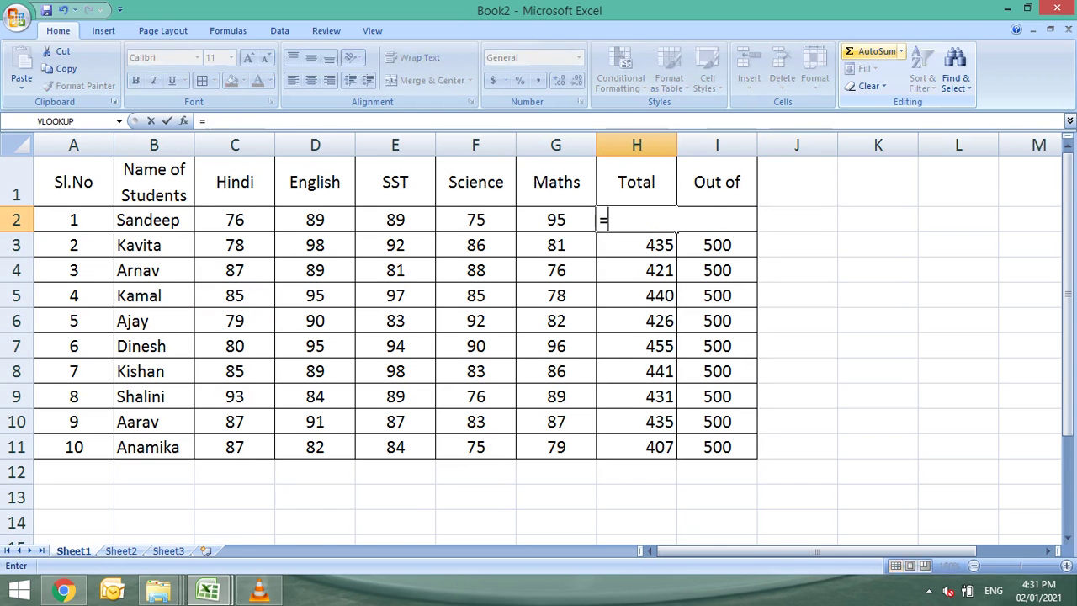
{"action": "key", "text": "Escape"}
{"action": "key", "text": "Delete"}
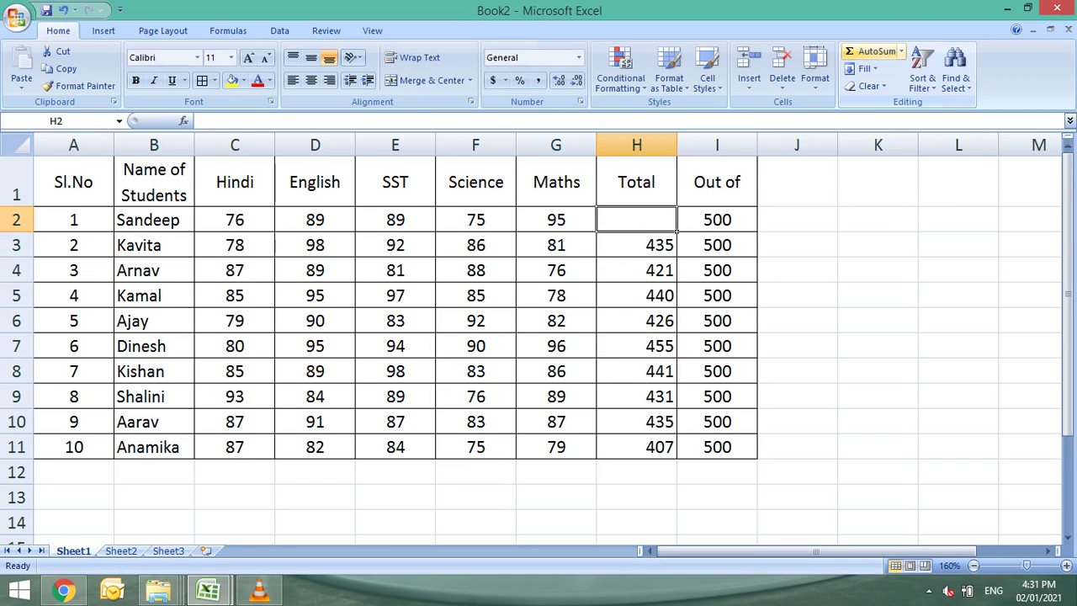
Recreate the first student's total in H2 by applying AutoSum to the selected range C2:H2
{"action": "key", "text": "shift+Left"}
{"action": "key", "text": "shift+Left"}
{"action": "key", "text": "shift+Left"}
{"action": "key", "text": "shift+Left"}
{"action": "key", "text": "shift+Left"}
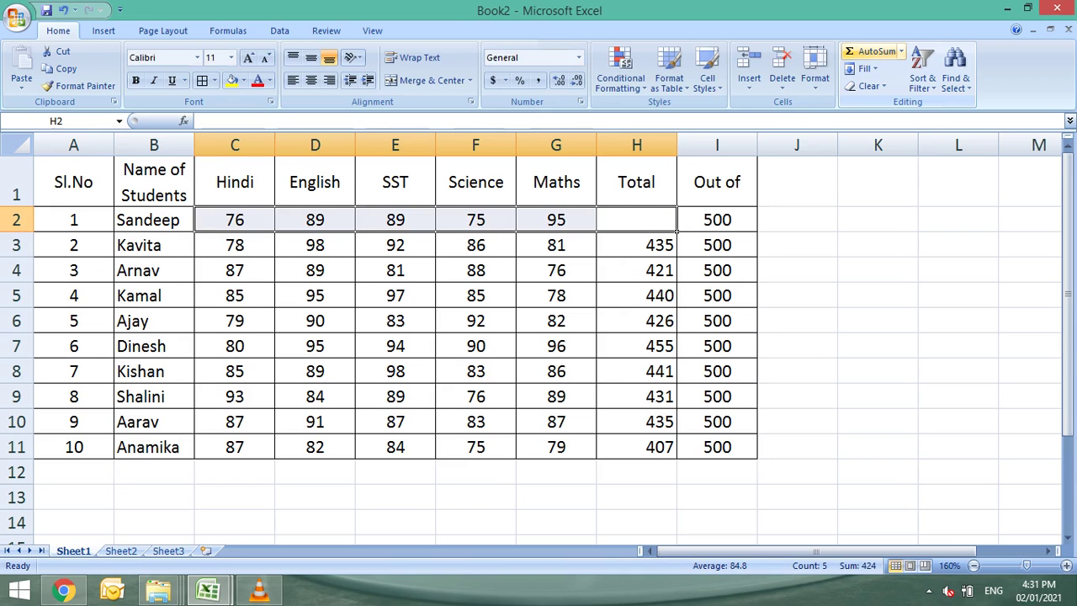
{"action": "key", "text": "alt"}
{"action": "key", "text": "alt+equal"}
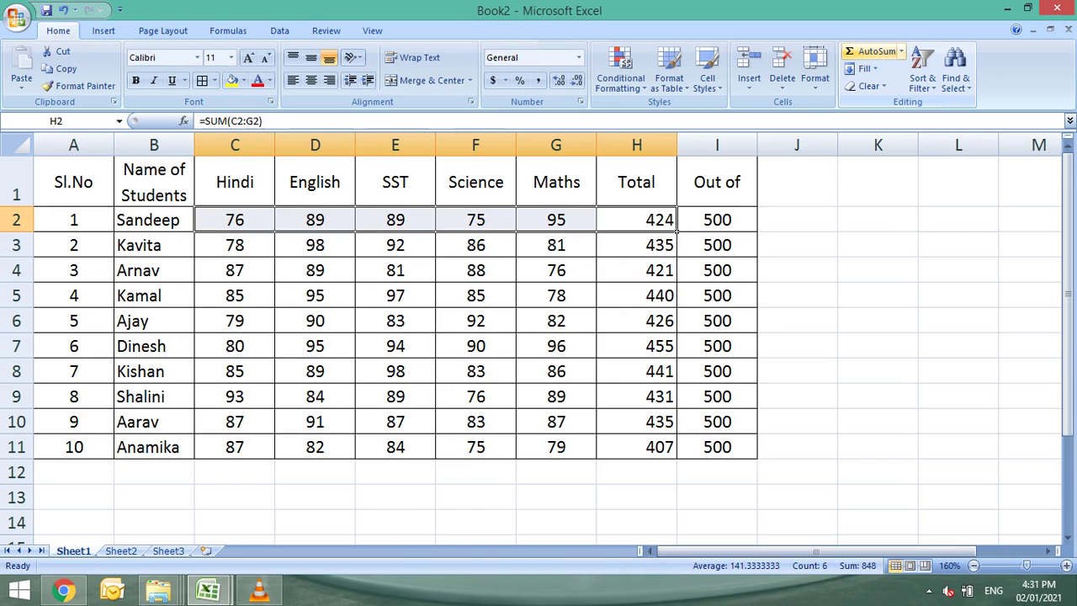
Below the table, enter the note "Alt + =" in F13 and "Auto sum" in G13
{"action": "left_click", "coordinate": [877, 219]}
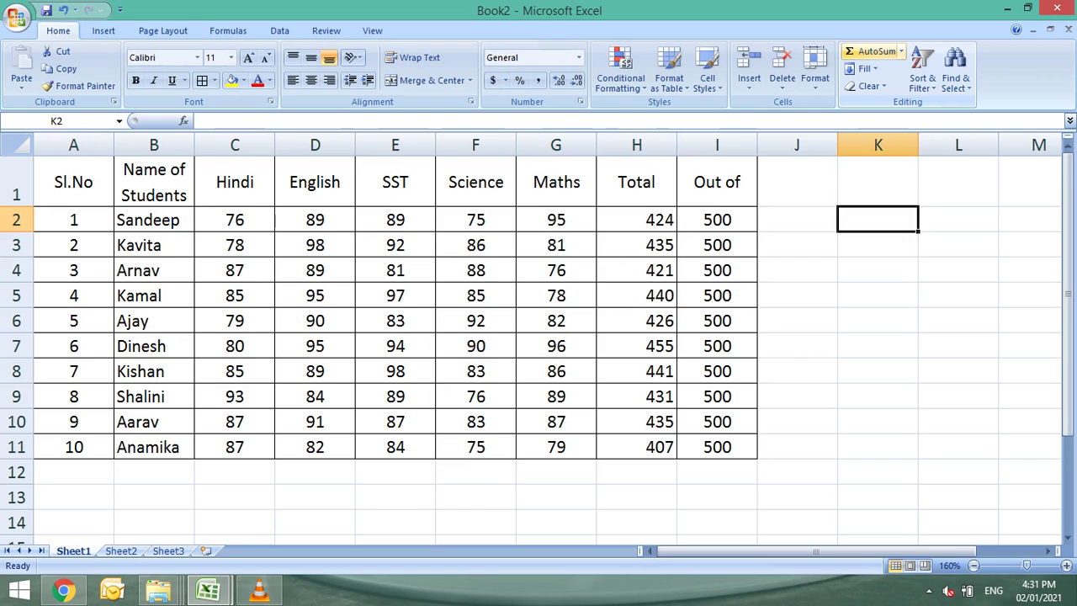
{"action": "key", "text": "Left"}
{"action": "key", "text": "Left"}
{"action": "key", "text": "Left"}
{"action": "key", "text": "Right"}
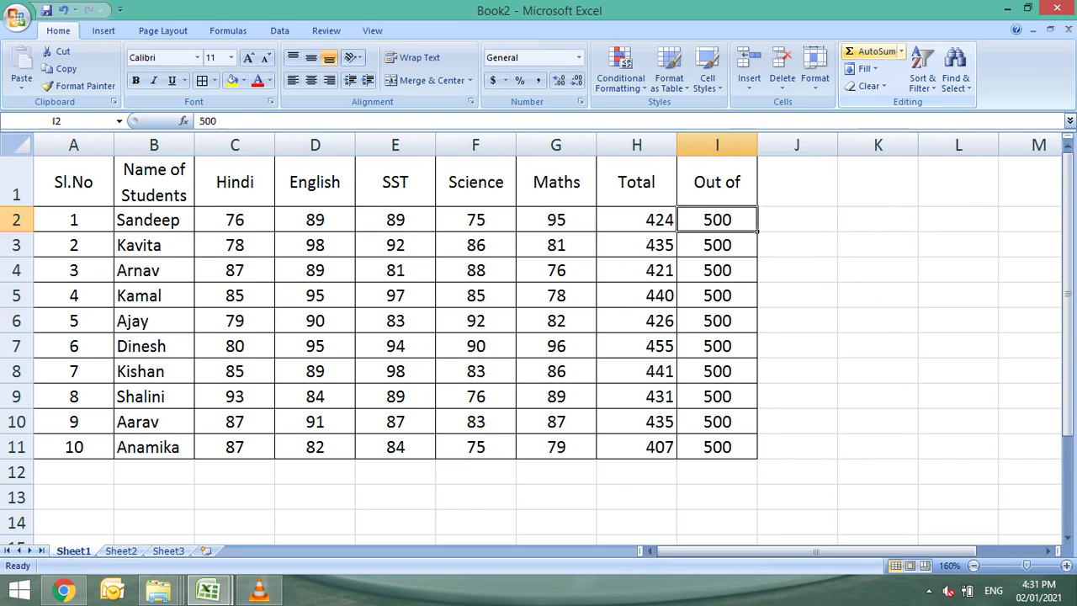
{"action": "key", "text": "Right"}
{"action": "key", "text": "Down"}
{"action": "key", "text": "Down"}
{"action": "key", "text": "Down"}
{"action": "key", "text": "Down"}
{"action": "key", "text": "Down"}
{"action": "key", "text": "Down"}
{"action": "key", "text": "Down"}
{"action": "key", "text": "Down"}
{"action": "key", "text": "Down"}
{"action": "key", "text": "Down"}
{"action": "key", "text": "Left"}
{"action": "key", "text": "Left"}
{"action": "key", "text": "Left"}
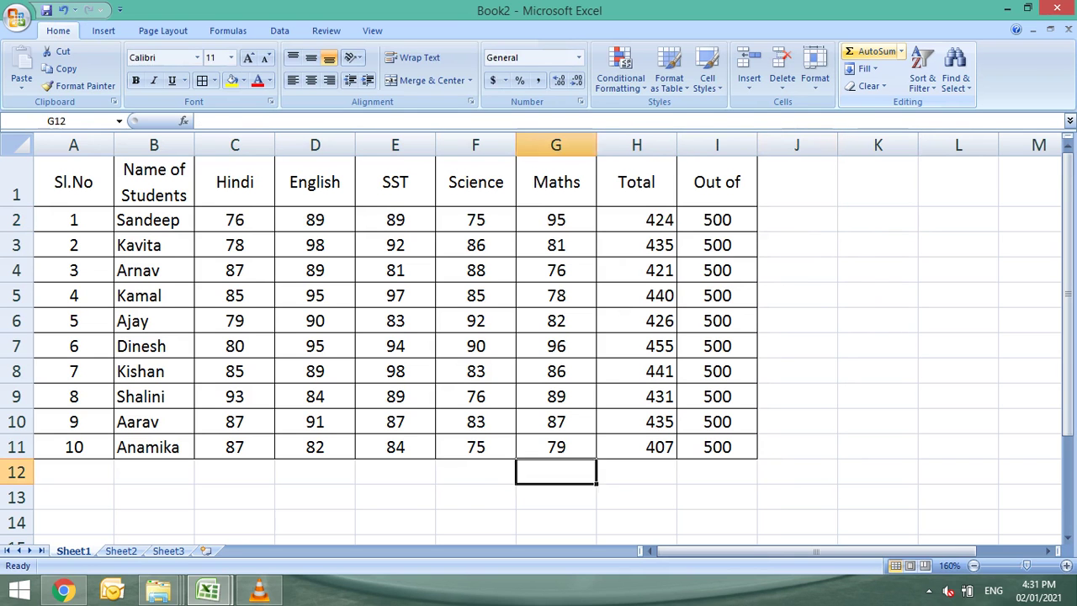
{"action": "key", "text": "Left"}
{"action": "key", "text": "Down"}
{"action": "key", "text": "Down"}
{"action": "key", "text": "Up"}
{"action": "type", "text": "A"}
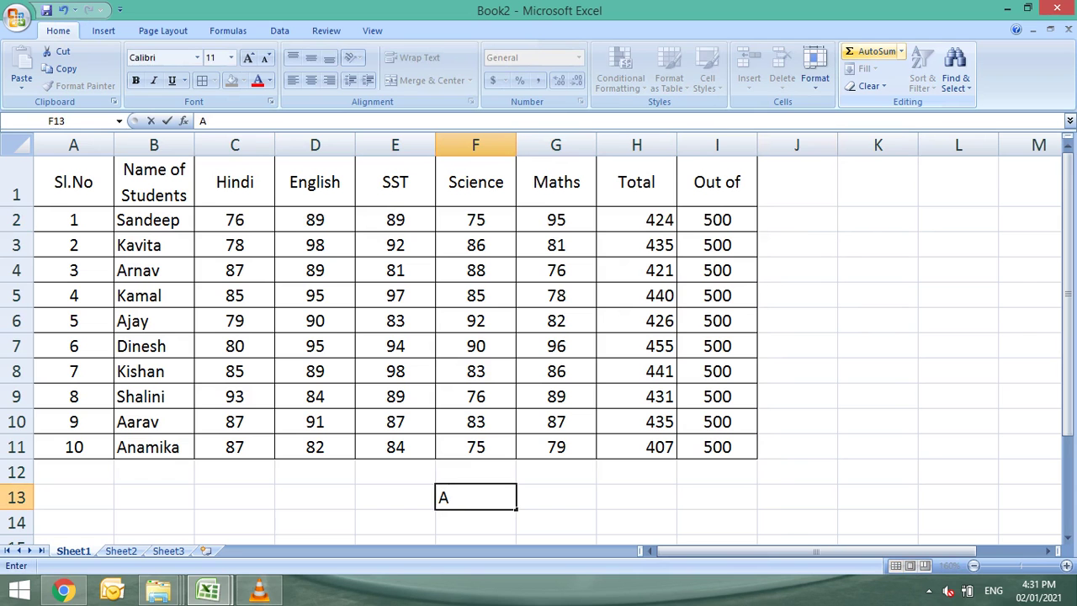
{"action": "type", "text": "lt + ="}
{"action": "key", "text": "Return"}
{"action": "key", "text": "Up"}
{"action": "key", "text": "Right"}
{"action": "type", "text": "Auto sum"}
{"action": "key", "text": "Return"}
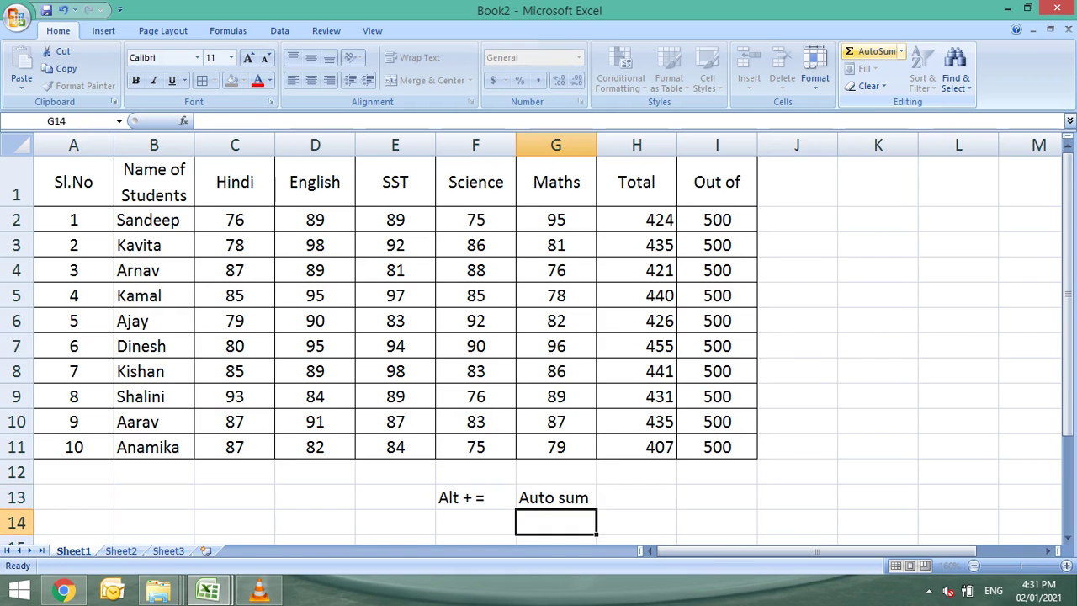
Add the column heading "%" in J1, beside the Out of column
{"action": "key", "text": "Up"}
{"action": "key", "text": "Up"}
{"action": "key", "text": "Up"}
{"action": "key", "text": "Up"}
{"action": "key", "text": "Up"}
{"action": "key", "text": "Up"}
{"action": "key", "text": "Up"}
{"action": "key", "text": "Up"}
{"action": "key", "text": "Up"}
{"action": "key", "text": "Up"}
{"action": "key", "text": "Up"}
{"action": "key", "text": "Up"}
{"action": "key", "text": "Up"}
{"action": "key", "text": "Right"}
{"action": "key", "text": "Right"}
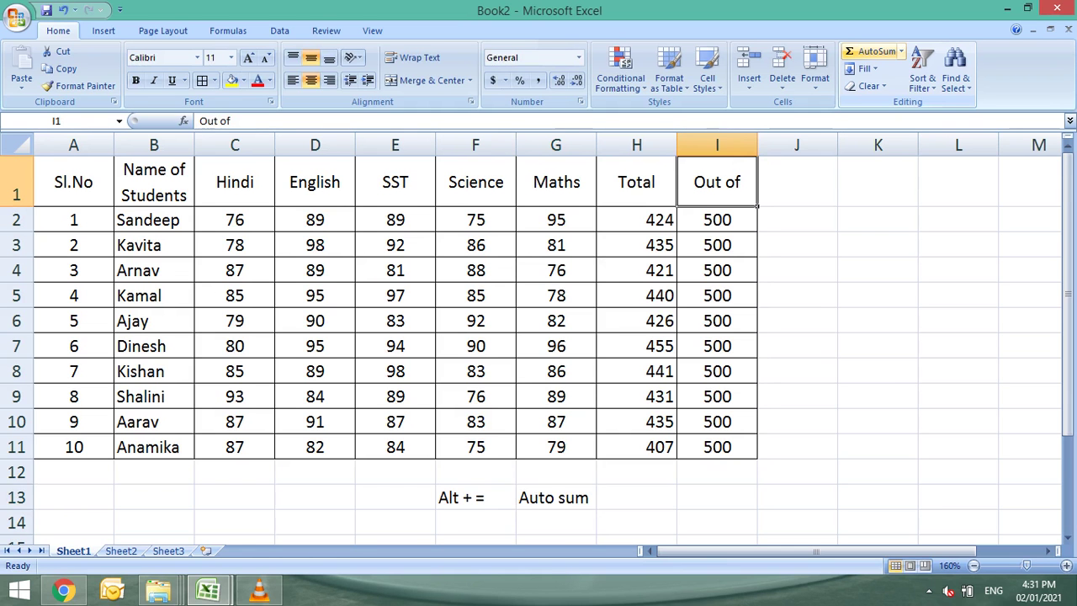
{"action": "key", "text": "Right"}
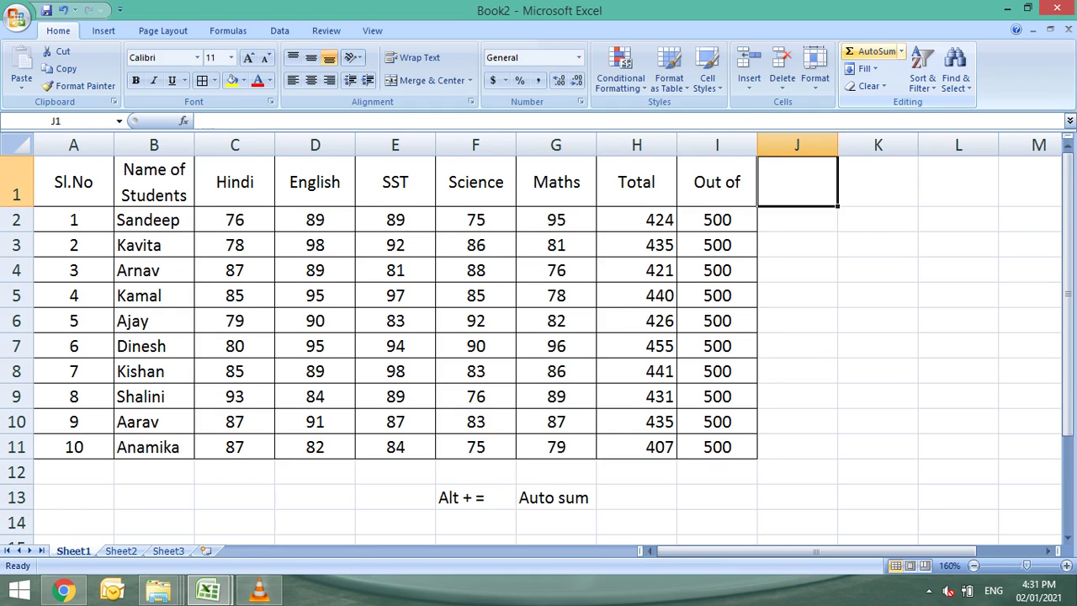
{"action": "type", "text": "%"}
{"action": "key", "text": "Return"}
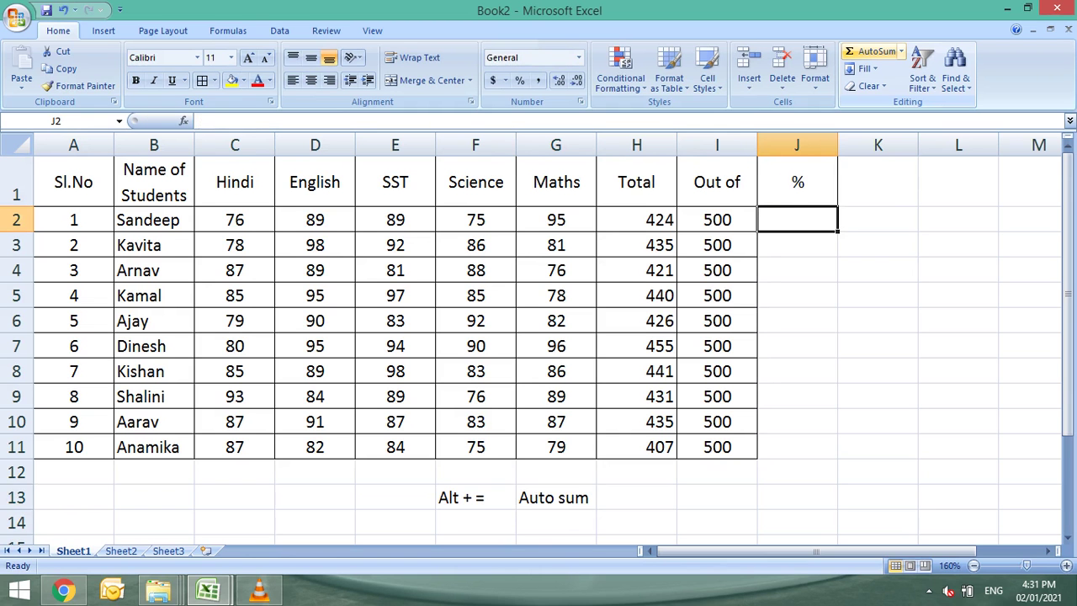
Calculate the first student's percentage in J2 with =H2/I2 and format the cell as a percentage
{"action": "type", "text": "="}
{"action": "key", "text": "Left"}
{"action": "key", "text": "Left"}
{"action": "type", "text": "/"}
{"action": "key", "text": "Left"}
{"action": "key", "text": "Left"}
{"action": "key", "text": "Right"}
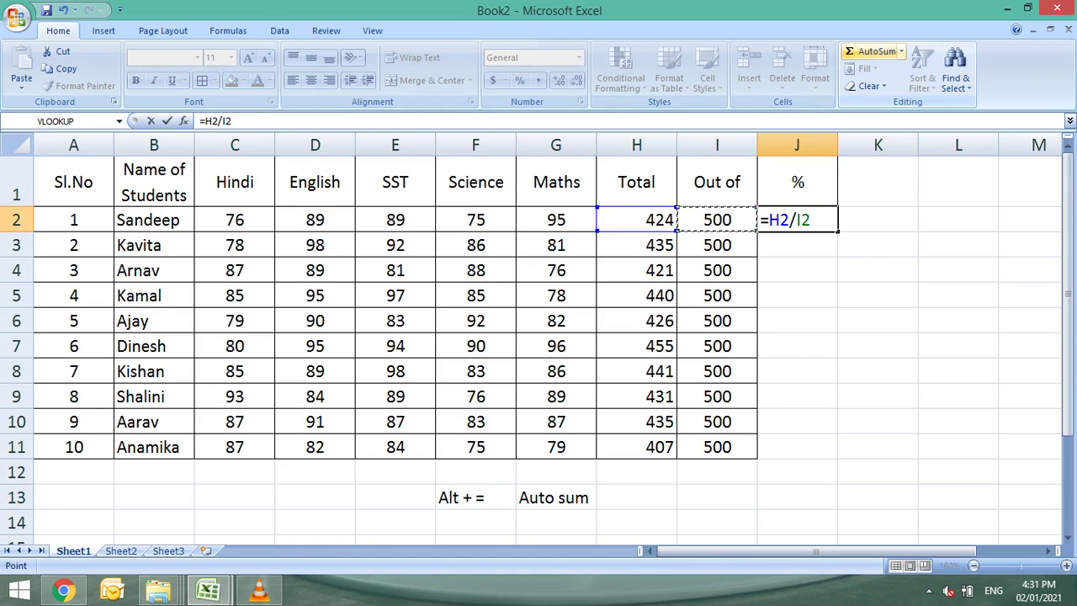
{"action": "key", "text": "Return"}
{"action": "left_click", "coordinate": [797, 220]}
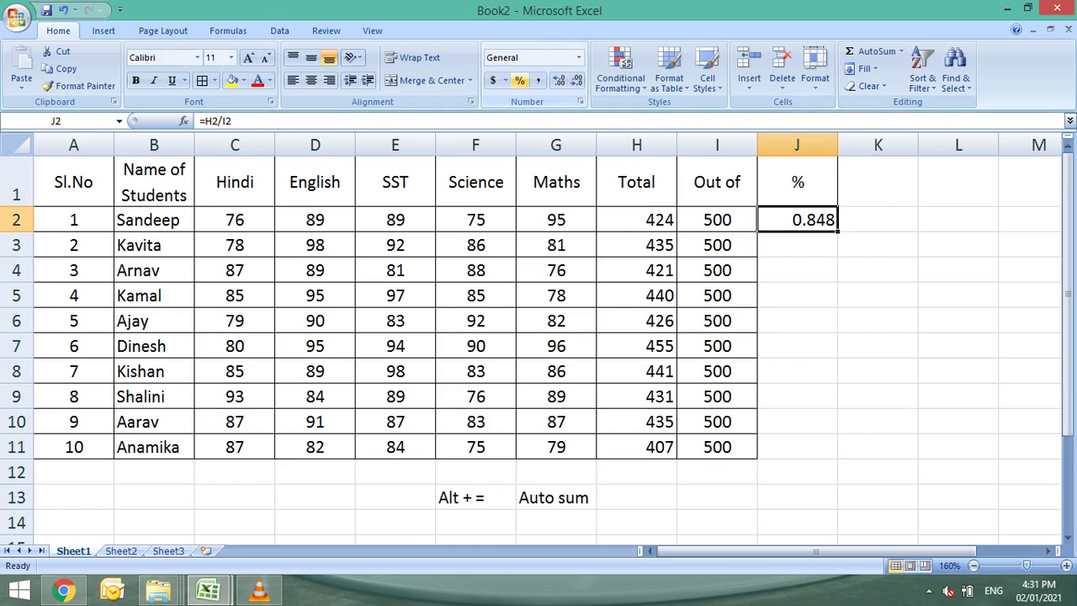
{"action": "left_click", "coordinate": [520, 80]}
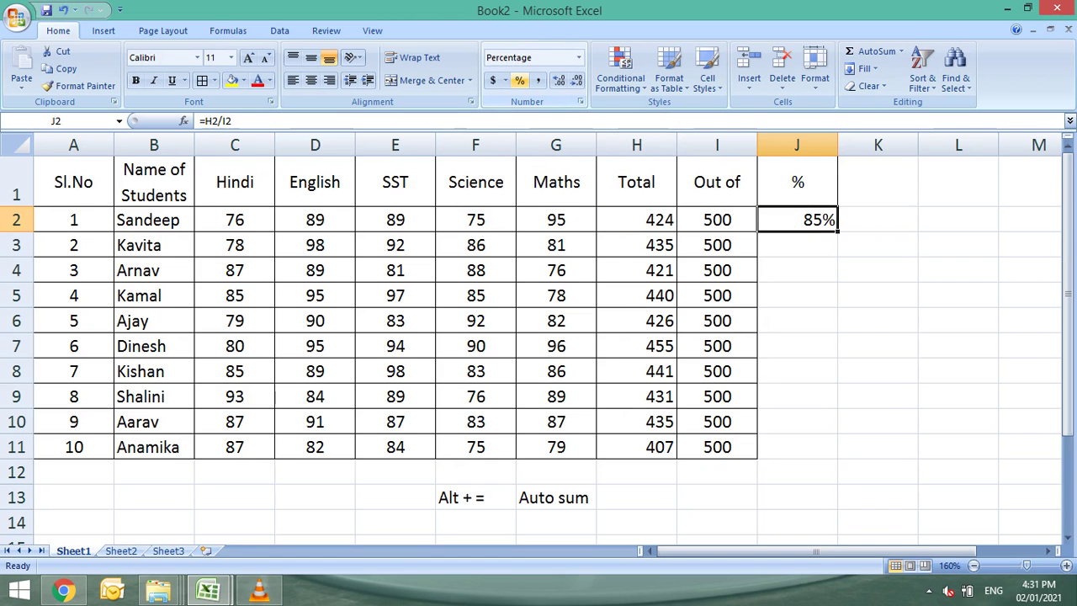
Calculate the second student's percentage in J3 with =H3/I3 and apply the percentage format
{"action": "left_click", "coordinate": [797, 245]}
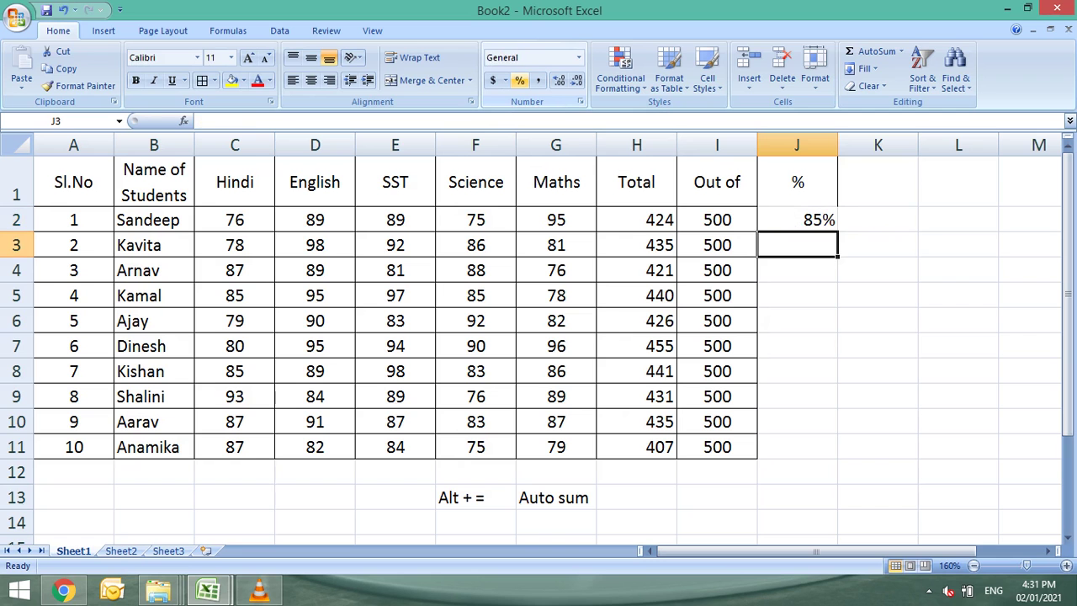
{"action": "type", "text": "="}
{"action": "key", "text": "Left"}
{"action": "key", "text": "Left"}
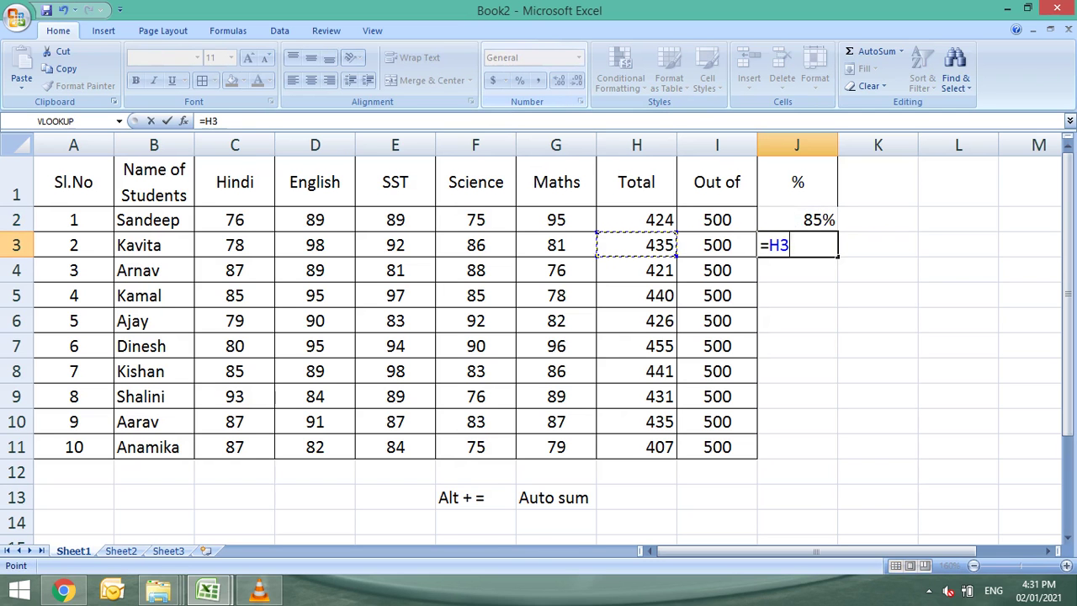
{"action": "type", "text": "/"}
{"action": "key", "text": "Left"}
{"action": "key", "text": "Return"}
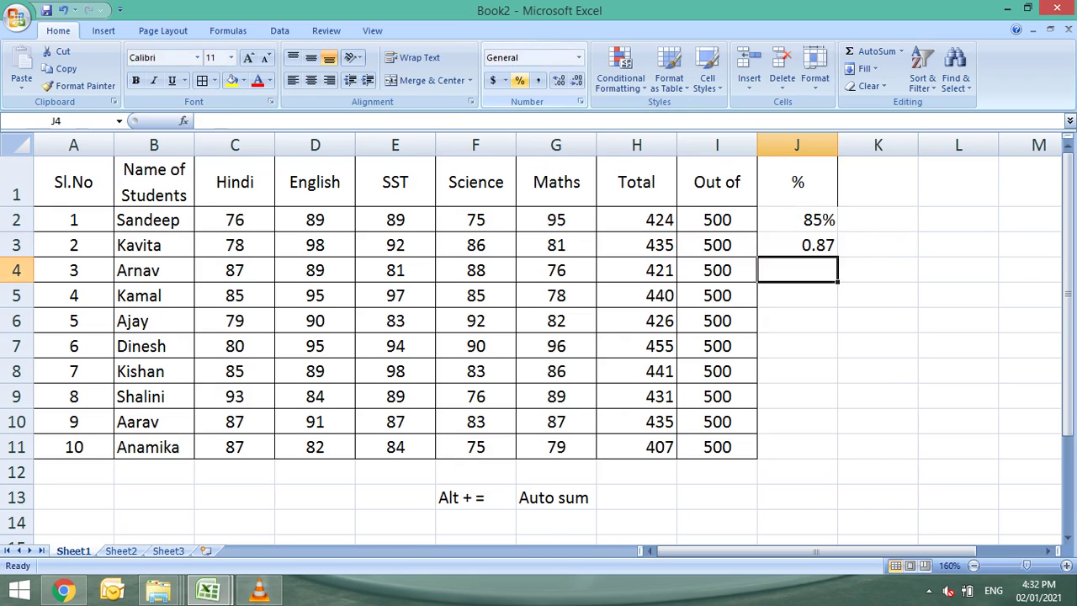
{"action": "key", "text": "Up"}
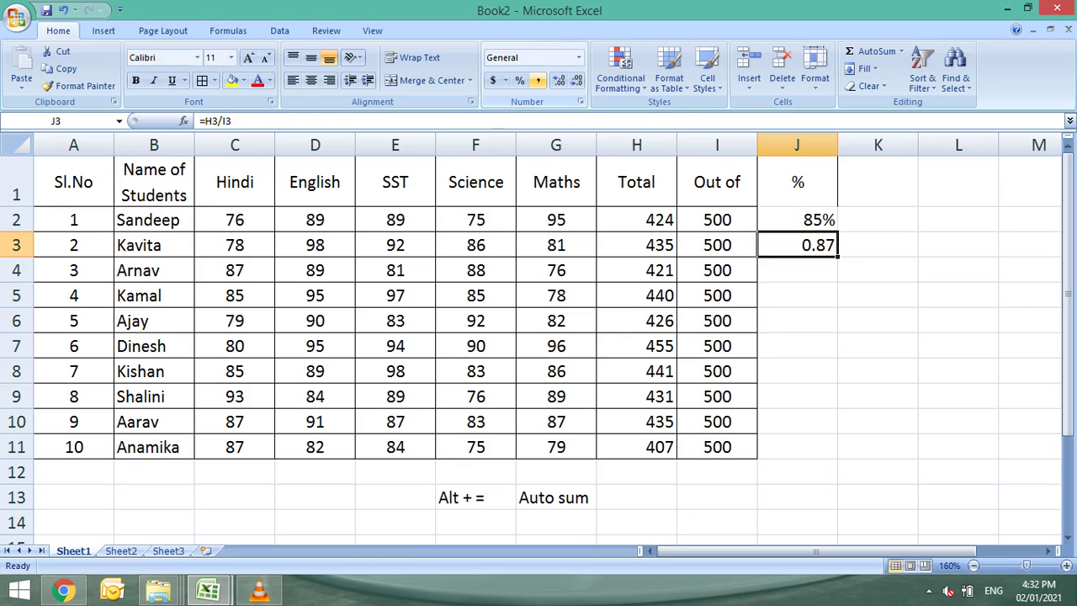
{"action": "left_click", "coordinate": [520, 80]}
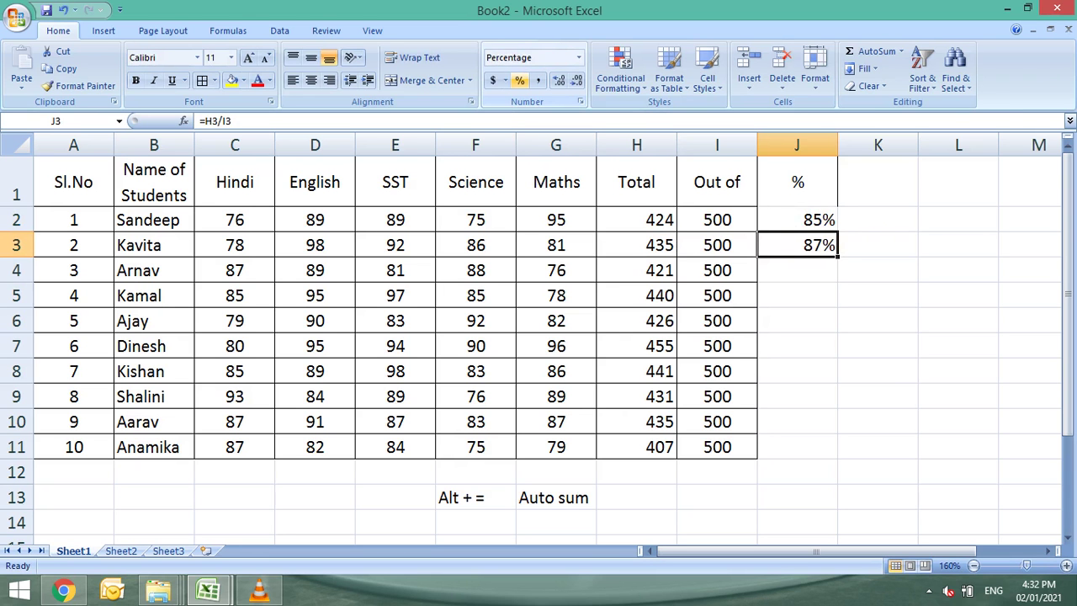
Copy the percentage formula from J3 into J4:J11 for the remaining students
{"action": "key", "text": "ctrl+c"}
{"action": "key", "text": "Down"}
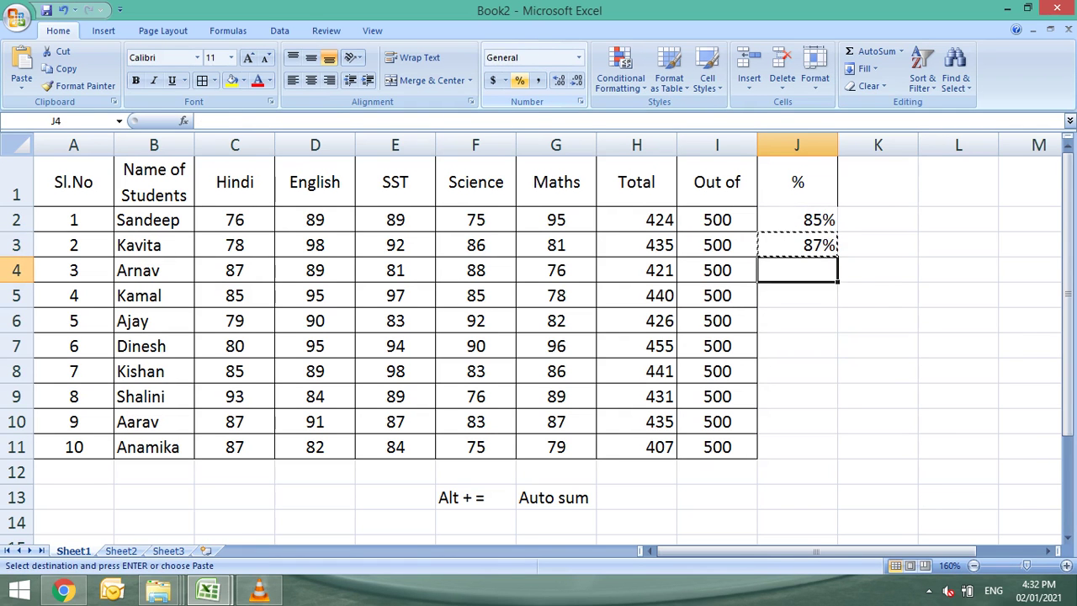
{"action": "key", "text": "shift+Down"}
{"action": "key", "text": "shift+Down"}
{"action": "key", "text": "shift+Down"}
{"action": "key", "text": "shift+Down"}
{"action": "key", "text": "shift+Down"}
{"action": "key", "text": "shift+Down"}
{"action": "key", "text": "shift+Down"}
{"action": "key", "text": "Return"}
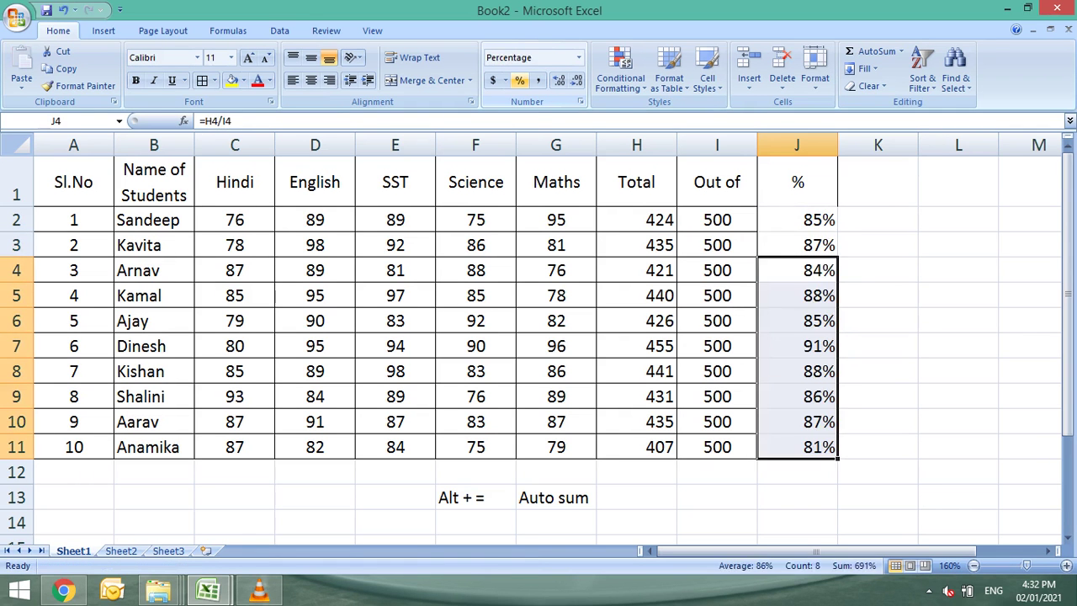
Add the column heading "4 Subject" in K1
{"action": "key", "text": "Up"}
{"action": "key", "text": "Up"}
{"action": "key", "text": "Up"}
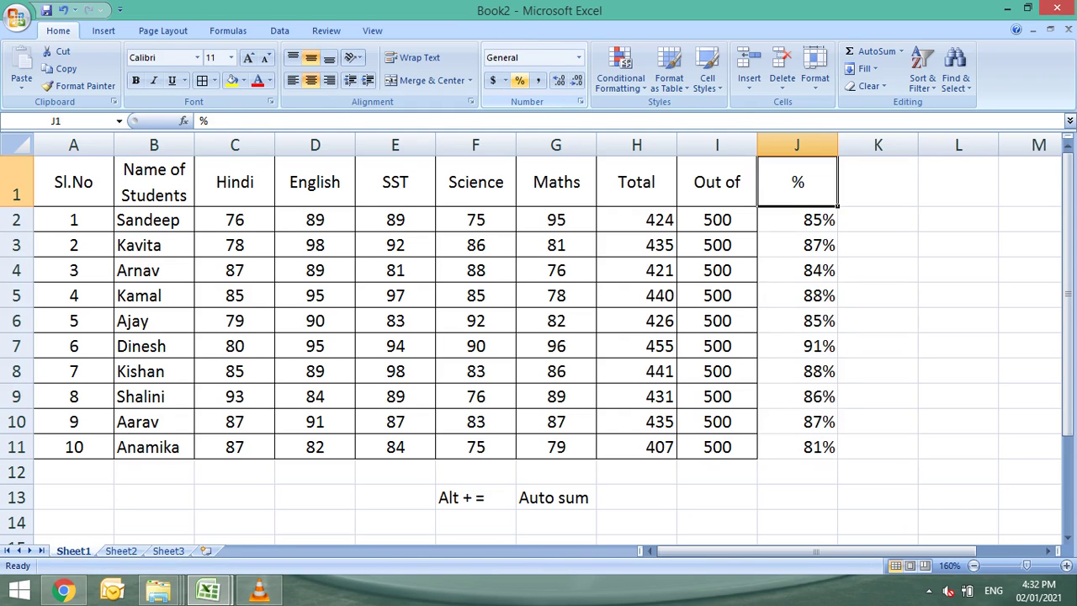
{"action": "left_click", "coordinate": [797, 219]}
{"action": "left_click", "coordinate": [878, 219]}
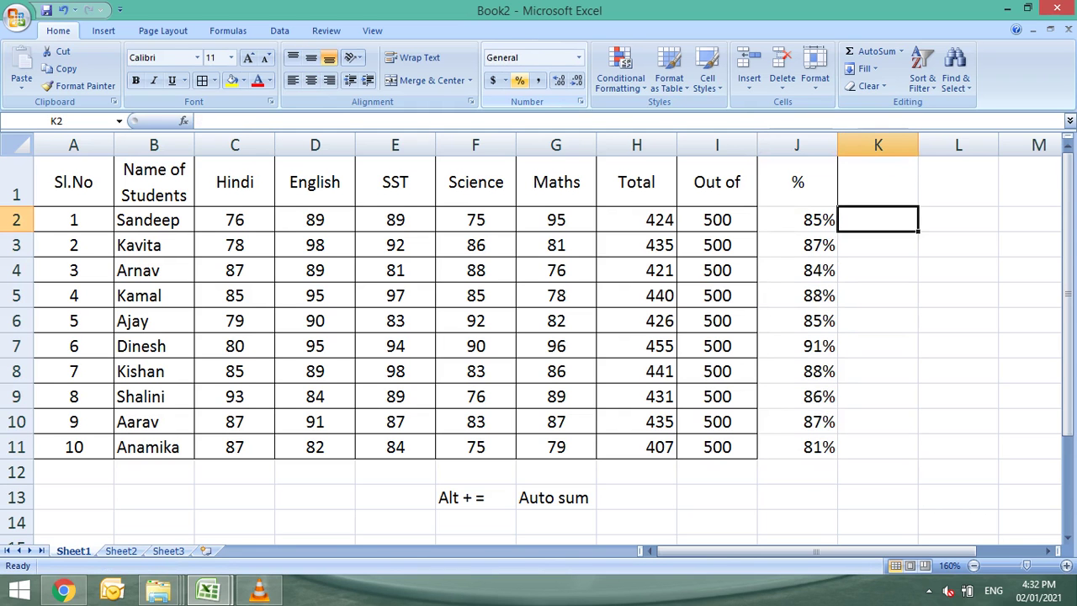
{"action": "left_click", "coordinate": [878, 182]}
{"action": "left_click", "coordinate": [878, 220]}
{"action": "left_click", "coordinate": [878, 182]}
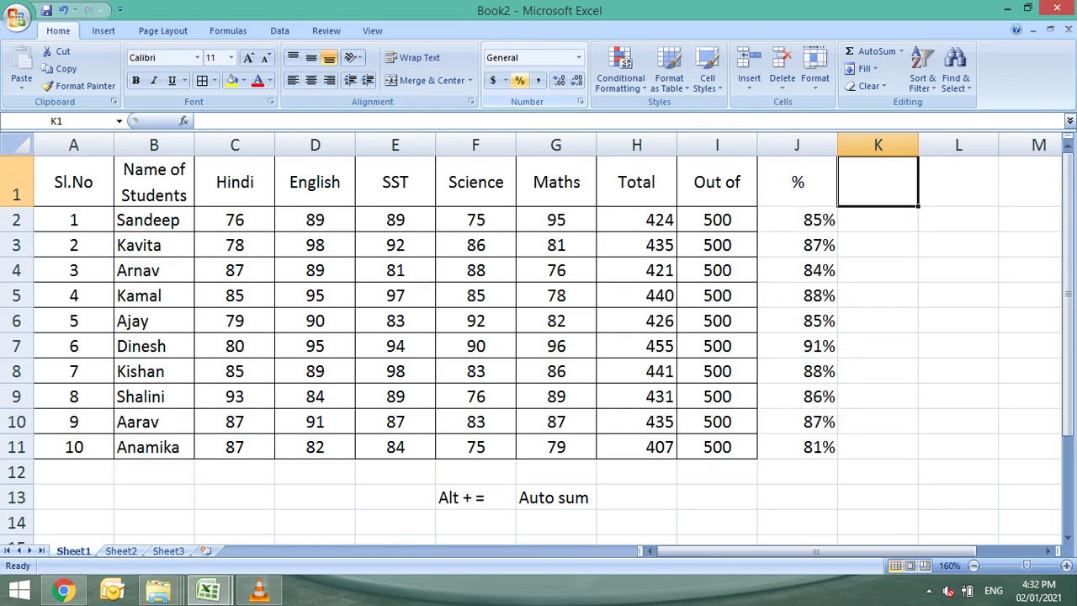
{"action": "type", "text": "Best"}
{"action": "key", "text": "BackSpace"}
{"action": "key", "text": "BackSpace"}
{"action": "key", "text": "BackSpace"}
{"action": "key", "text": "BackSpace"}
{"action": "key", "text": "BackSpace"}
{"action": "type", "text": "4 sU"}
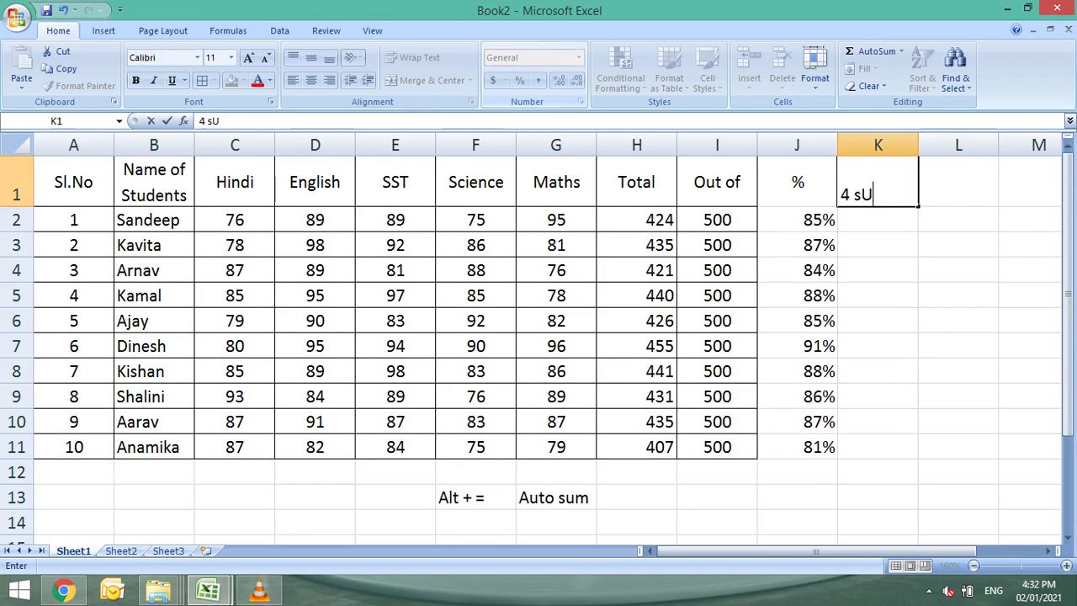
{"action": "key", "text": "BackSpace"}
{"action": "key", "text": "BackSpace"}
{"action": "type", "text": "Subject"}
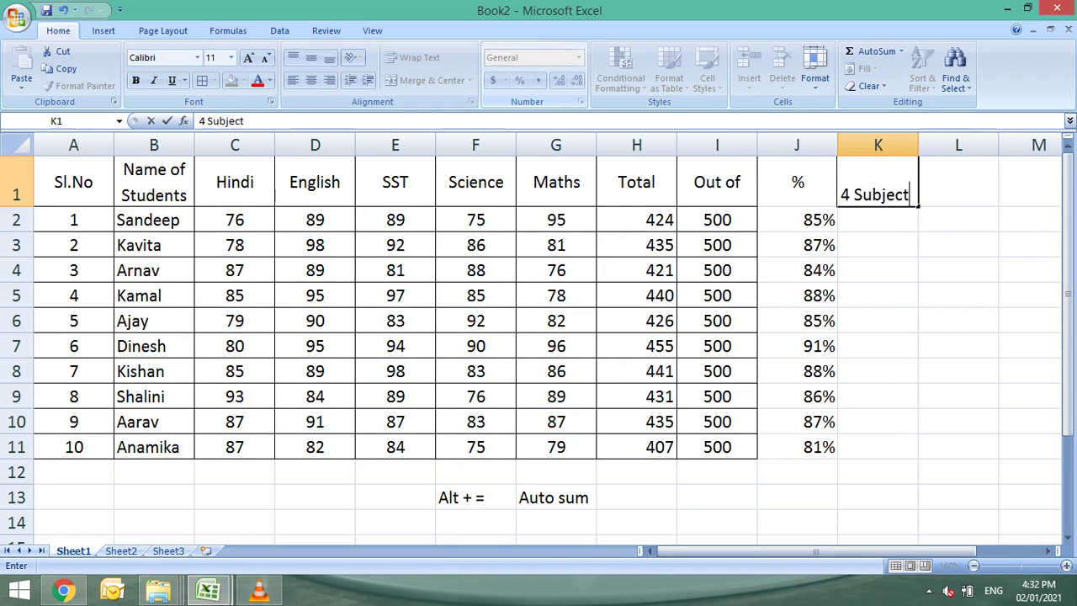
{"action": "key", "text": "Return"}
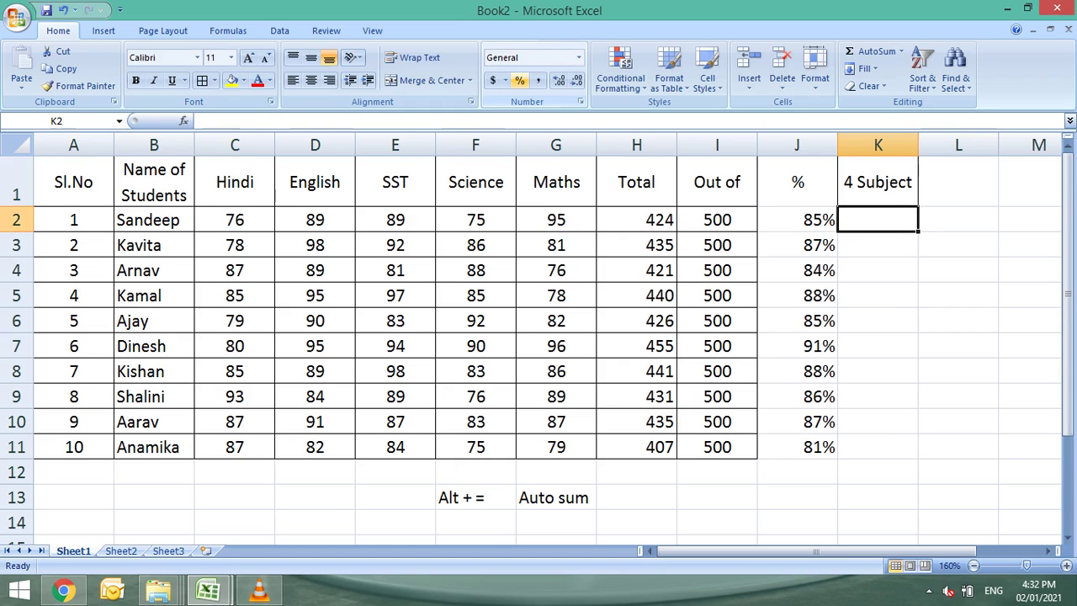
Subtract the first student's Hindi marks from the total in K2 with =H2-C2
{"action": "type", "text": "="}
{"action": "key", "text": "Left"}
{"action": "key", "text": "Left"}
{"action": "key", "text": "Left"}
{"action": "type", "text": "-"}
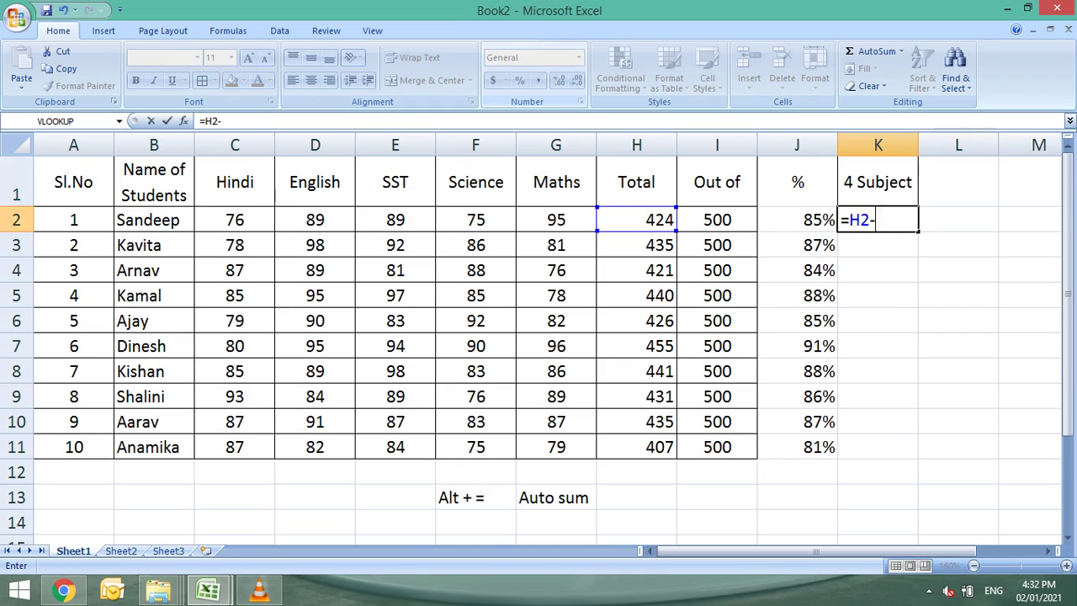
{"action": "key", "text": "Left"}
{"action": "key", "text": "Left"}
{"action": "key", "text": "Left"}
{"action": "key", "text": "Left"}
{"action": "key", "text": "Left"}
{"action": "key", "text": "Left"}
{"action": "key", "text": "Left"}
{"action": "key", "text": "Left"}
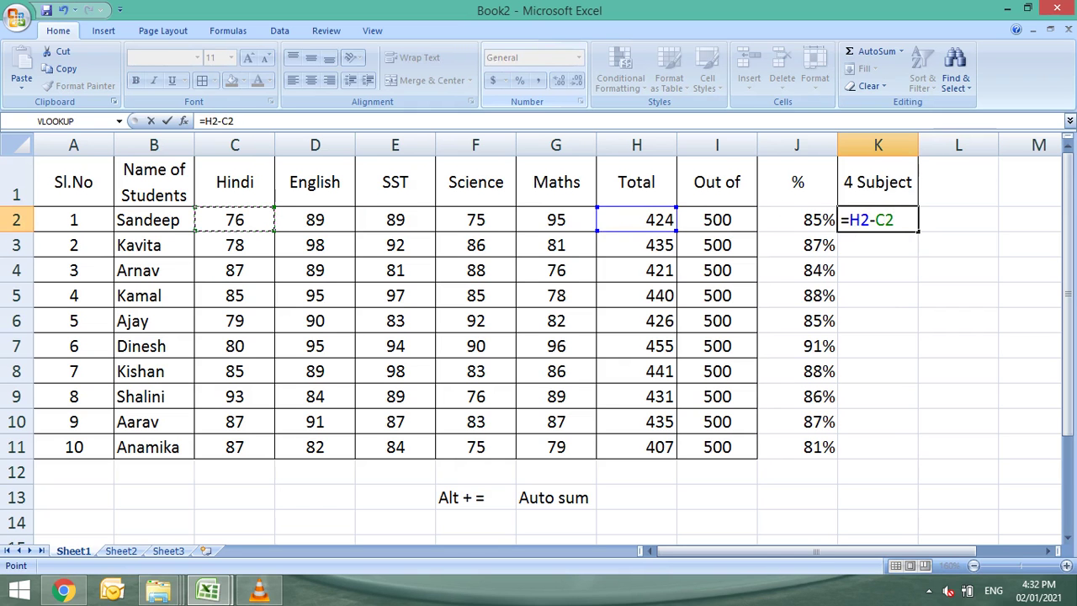
{"action": "key", "text": "Return"}
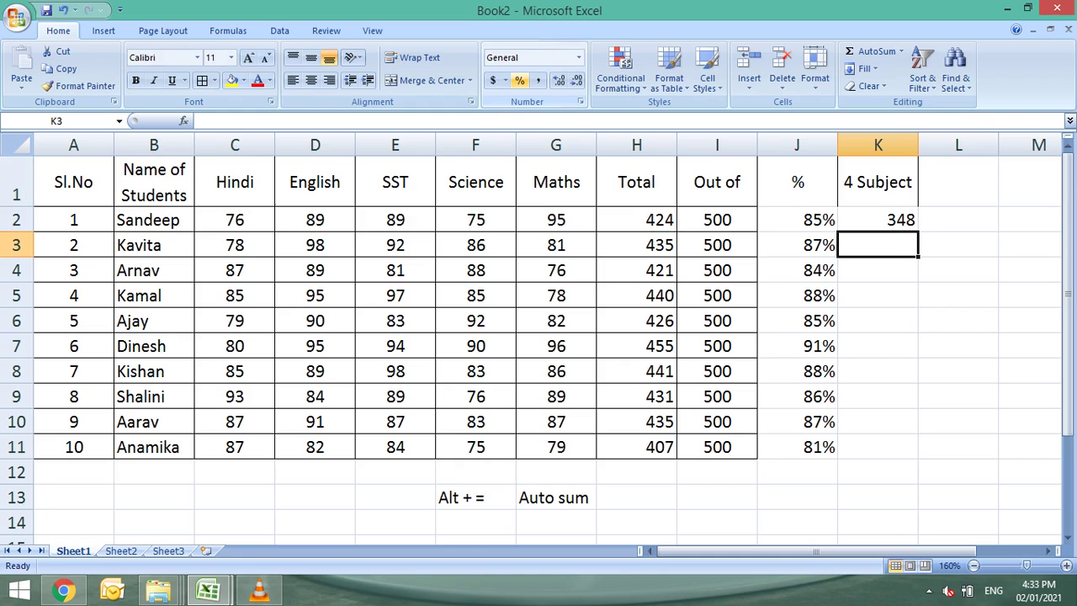
Subtract the second student's Hindi marks from the total in K3 with =H3-C3
{"action": "type", "text": "="}
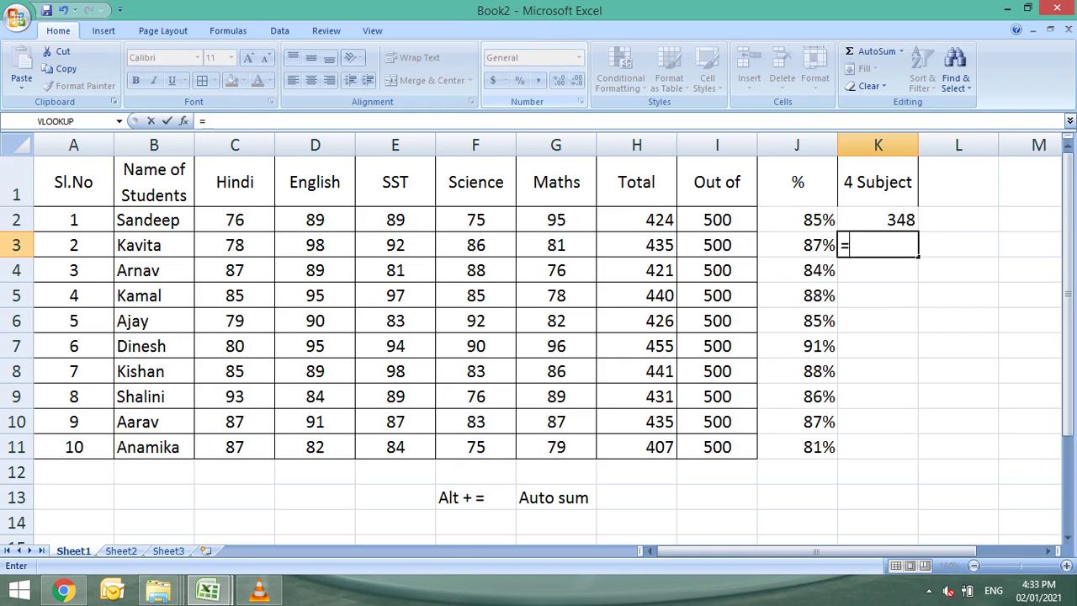
{"action": "key", "text": "Left"}
{"action": "key", "text": "Left"}
{"action": "key", "text": "Left"}
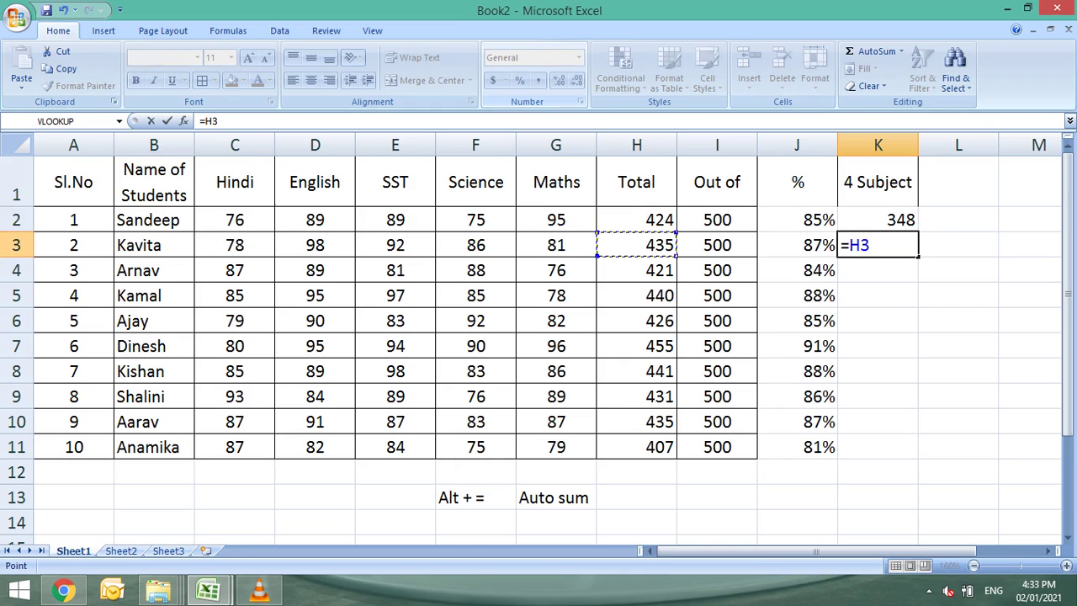
{"action": "type", "text": "-"}
{"action": "key", "text": "Left"}
{"action": "key", "text": "Left"}
{"action": "key", "text": "Left"}
{"action": "key", "text": "Left"}
{"action": "key", "text": "Left"}
{"action": "key", "text": "Left"}
{"action": "key", "text": "Left"}
{"action": "key", "text": "Left"}
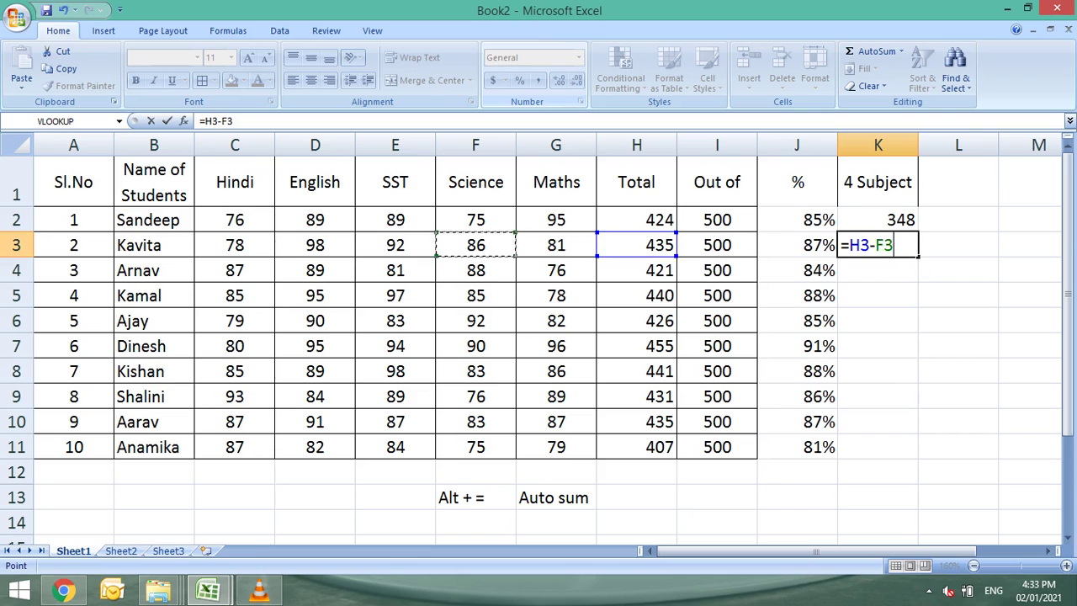
{"action": "key", "text": "Return"}
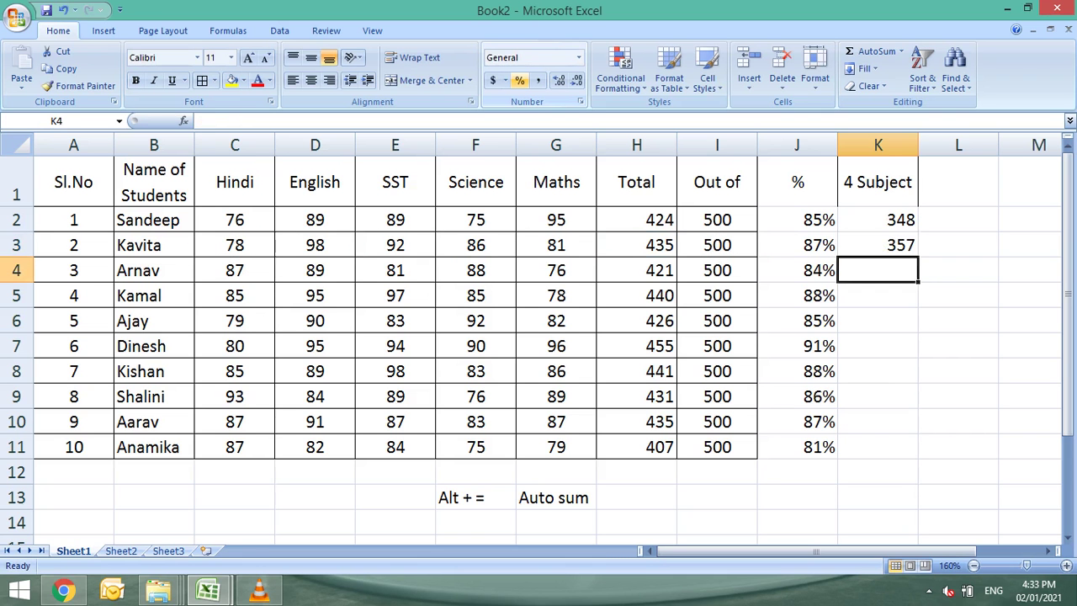
Copy the four-subject formula from K3 into K4:K11 for the remaining students
{"action": "key", "text": "ctrl+c"}
{"action": "key", "text": "Down"}
{"action": "key", "text": "shift+Down"}
{"action": "key", "text": "shift+Down"}
{"action": "key", "text": "shift+Down"}
{"action": "key", "text": "shift+Down"}
{"action": "key", "text": "shift+Down"}
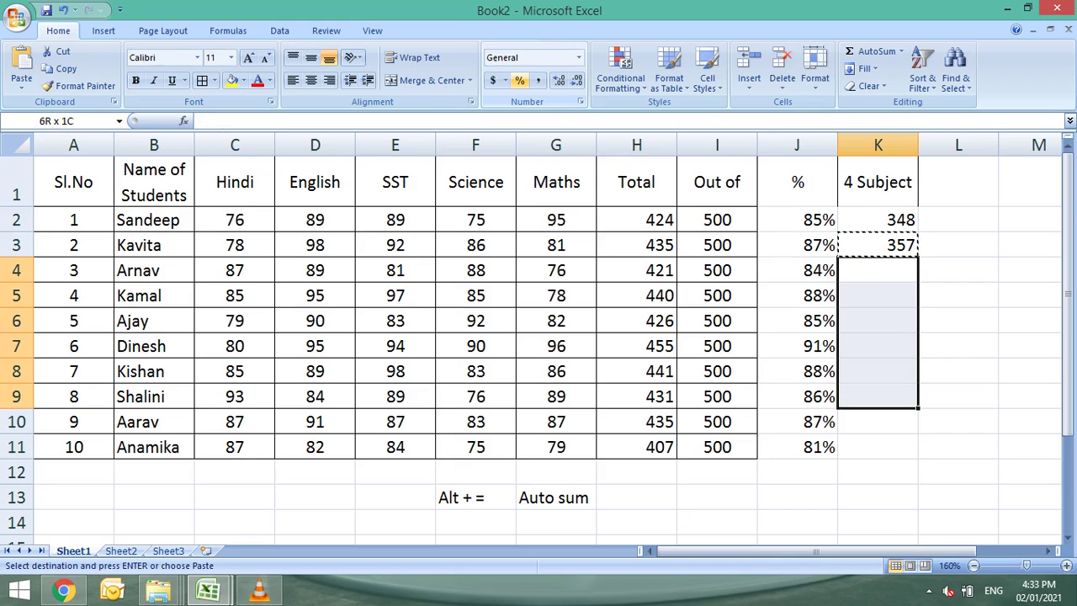
{"action": "key", "text": "shift+Down"}
{"action": "key", "text": "shift+Down"}
{"action": "key", "text": "Return"}
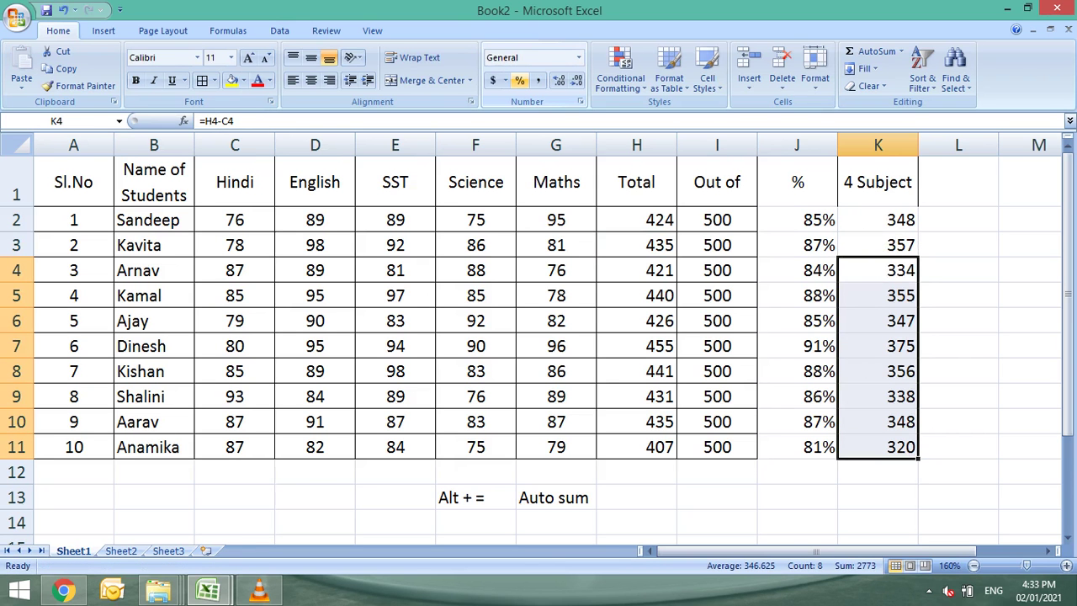
Review the first student's total, percentage and four-subject formulas in H2, J2 and K2
{"action": "key", "text": "Left"}
{"action": "key", "text": "Left"}
{"action": "key", "text": "Left"}
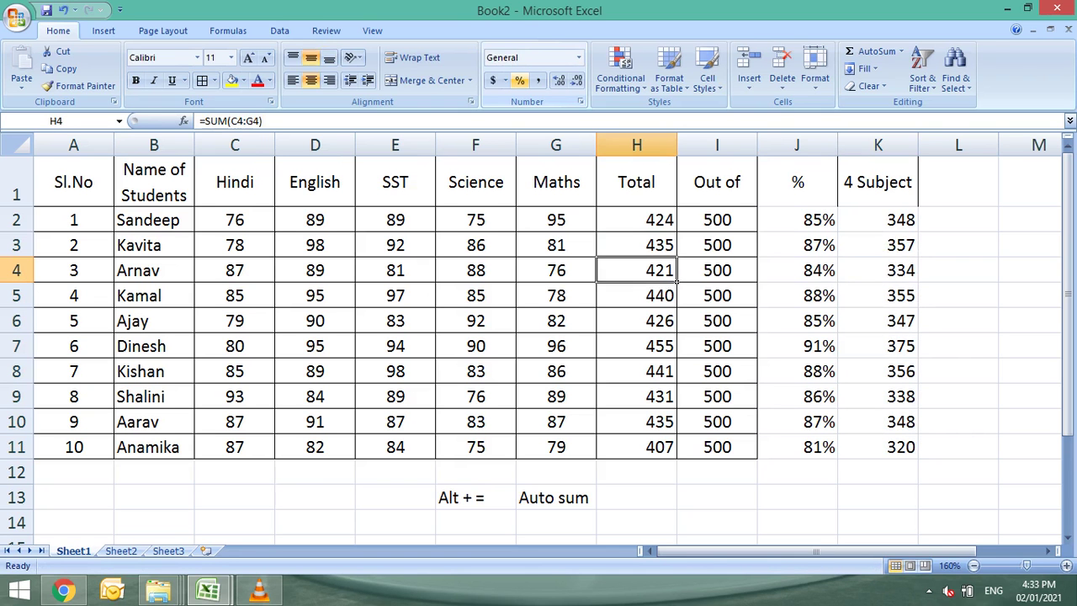
{"action": "key", "text": "Up"}
{"action": "key", "text": "Up"}
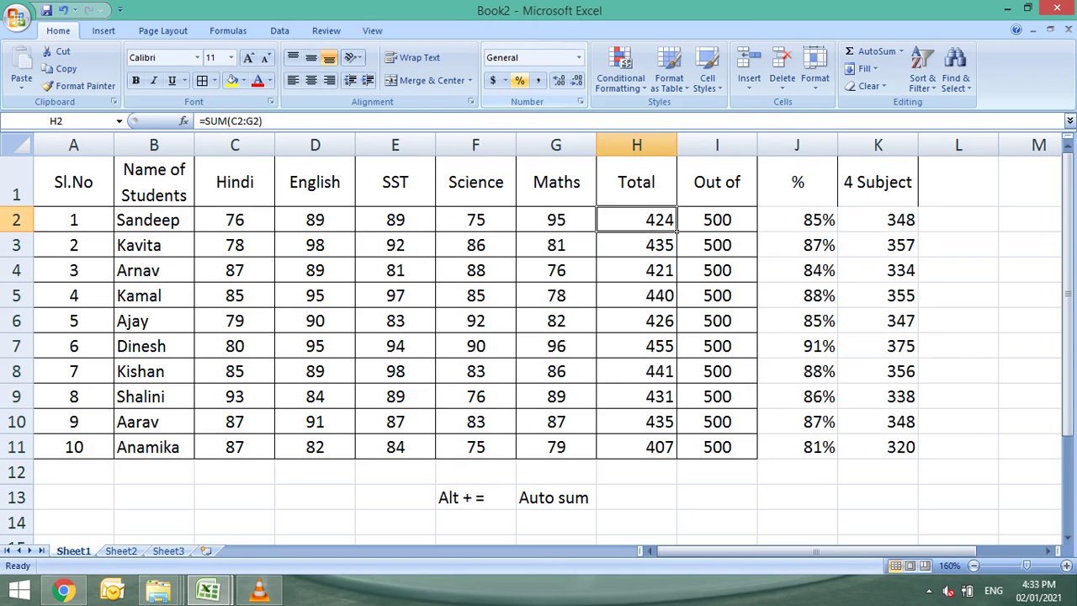
{"action": "key", "text": "Right"}
{"action": "key", "text": "Right"}
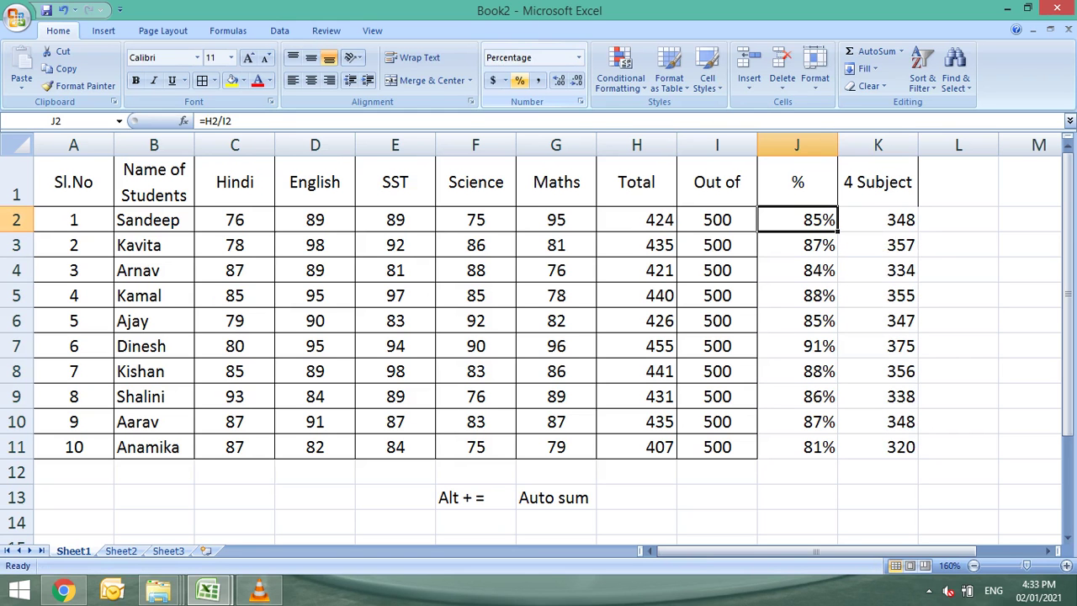
{"action": "key", "text": "Right"}
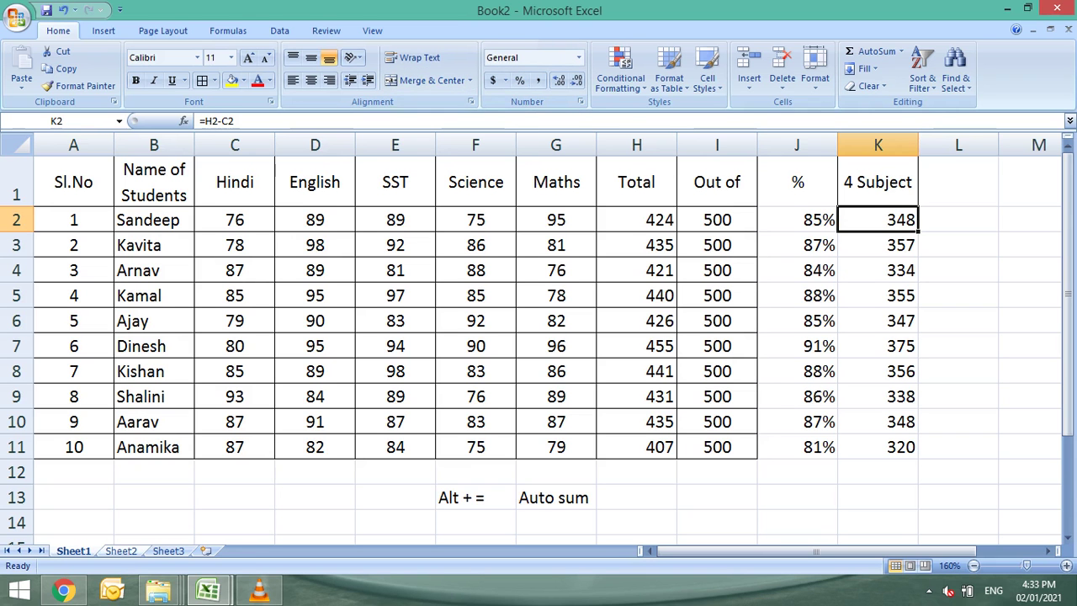
On Sheet2, multiply the price of Pants by its sale quantity in E2 with =C2*D2
{"action": "left_click", "coordinate": [121, 550]}
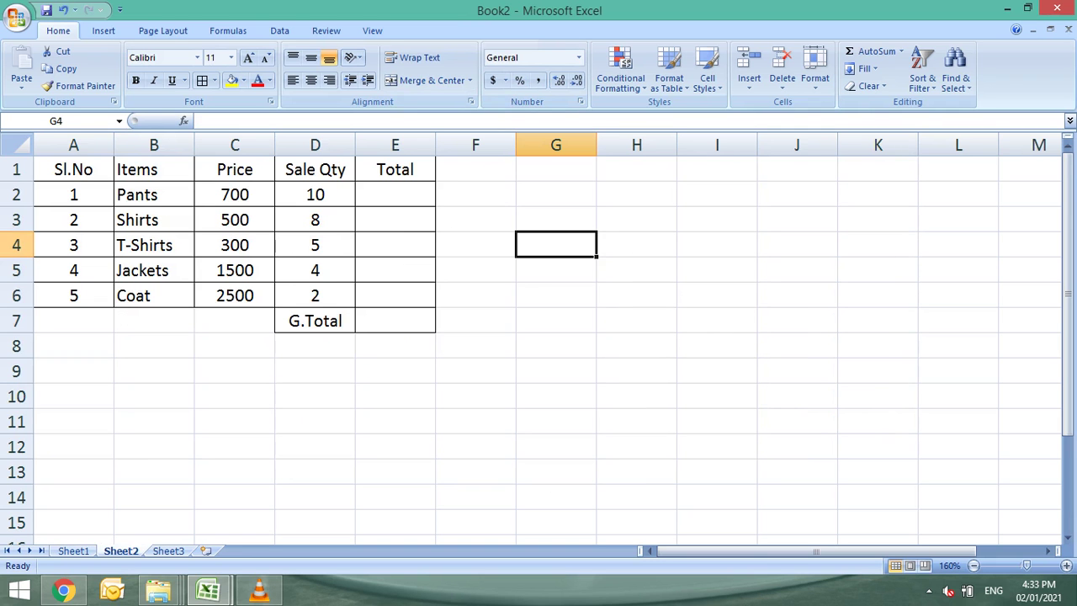
{"action": "key", "text": "Left"}
{"action": "key", "text": "Left"}
{"action": "key", "text": "Up"}
{"action": "key", "text": "Up"}
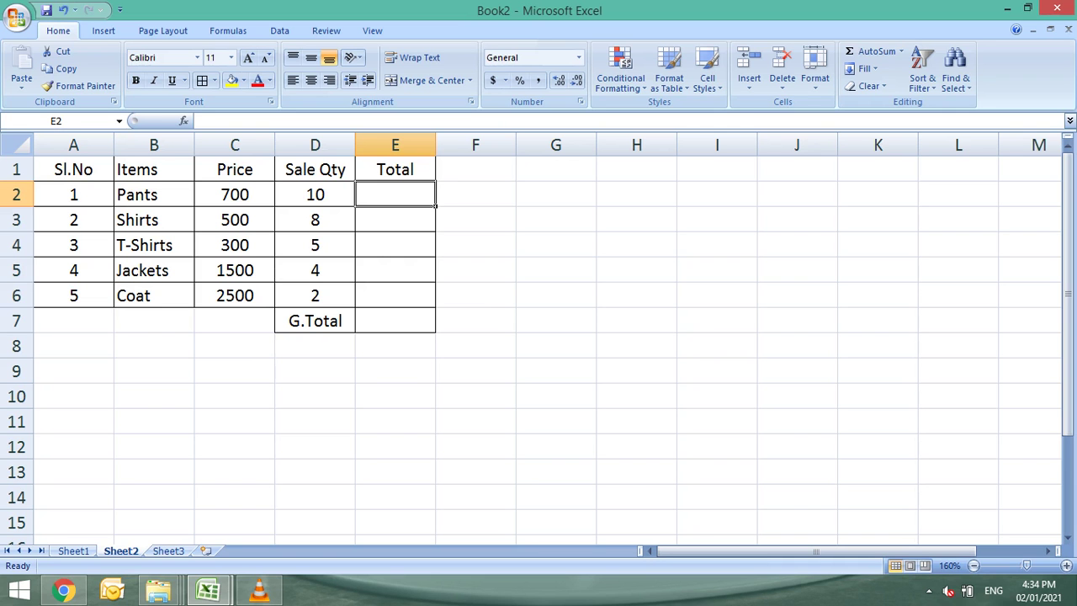
{"action": "type", "text": "="}
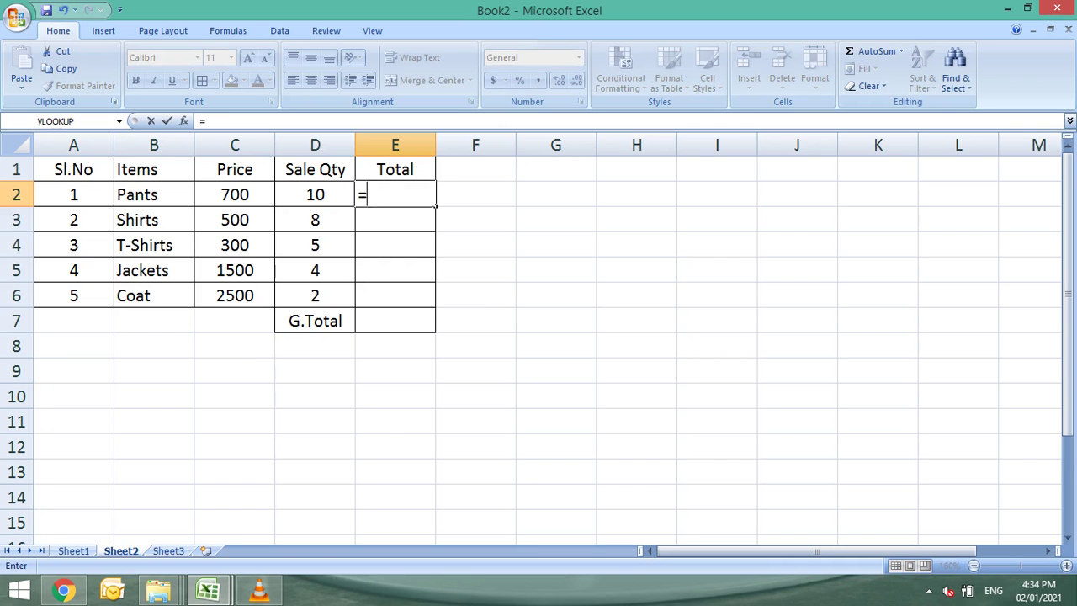
{"action": "key", "text": "Left"}
{"action": "key", "text": "Left"}
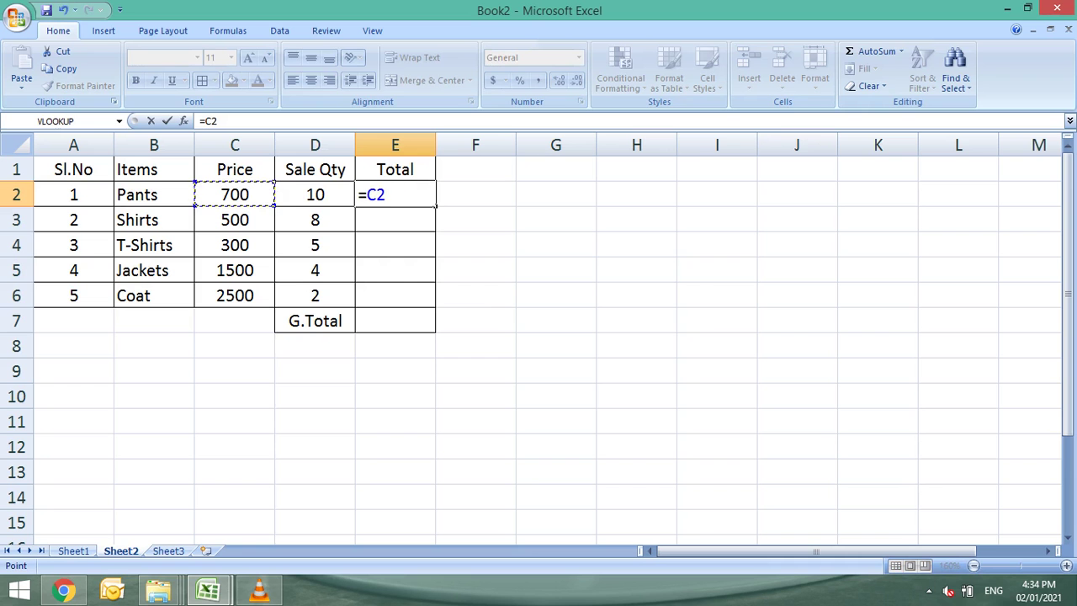
{"action": "type", "text": "*"}
{"action": "key", "text": "Left"}
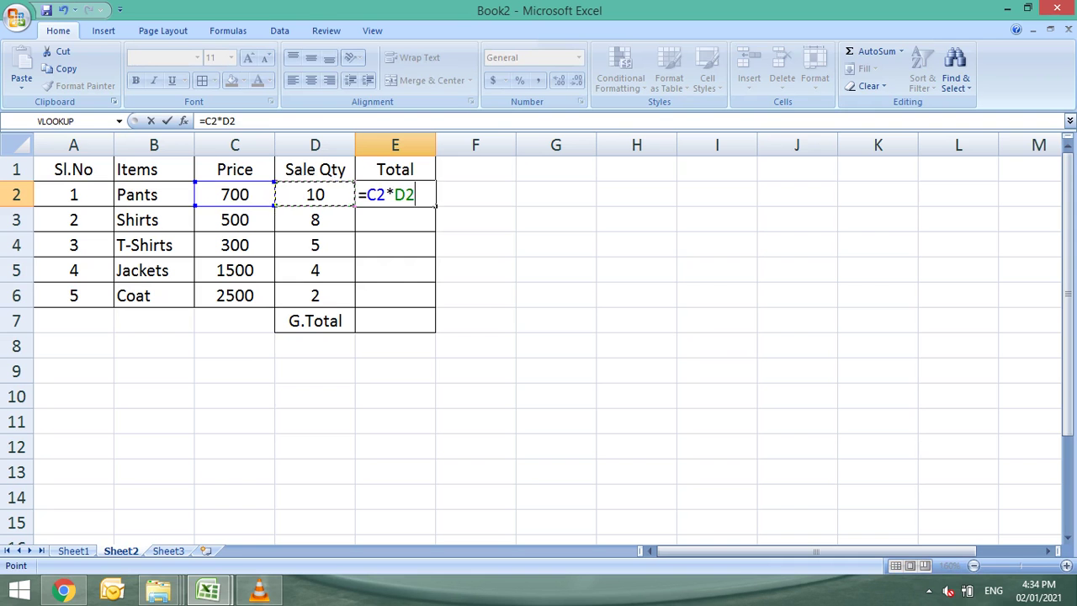
{"action": "key", "text": "Return"}
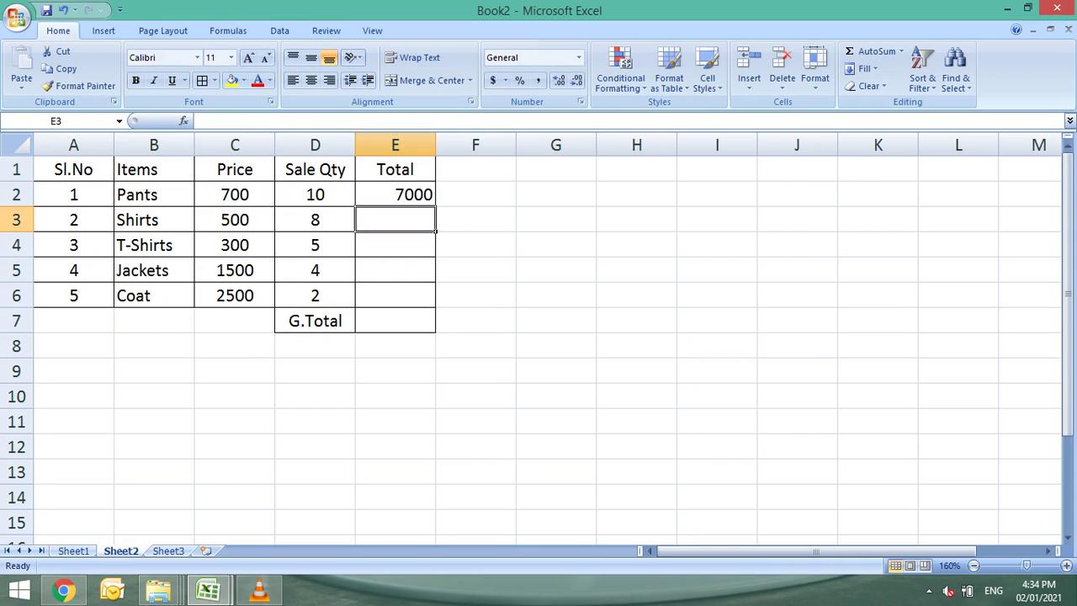
Multiply the price of Shirts by its sale quantity in E3 with =C3*D3
{"action": "type", "text": "="}
{"action": "key", "text": "Left"}
{"action": "key", "text": "Left"}
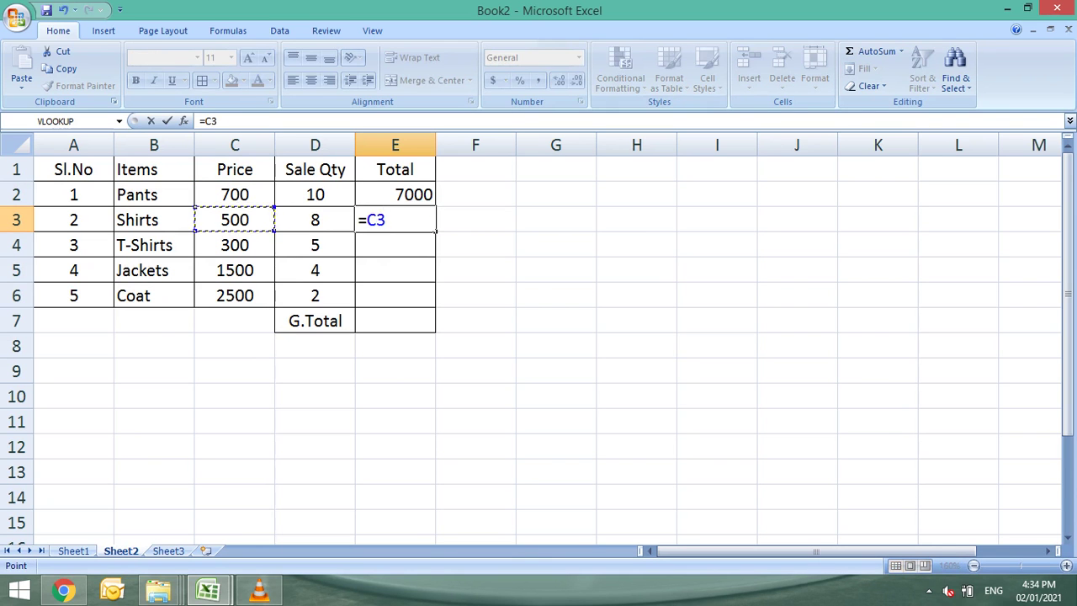
{"action": "type", "text": "*"}
{"action": "key", "text": "Left"}
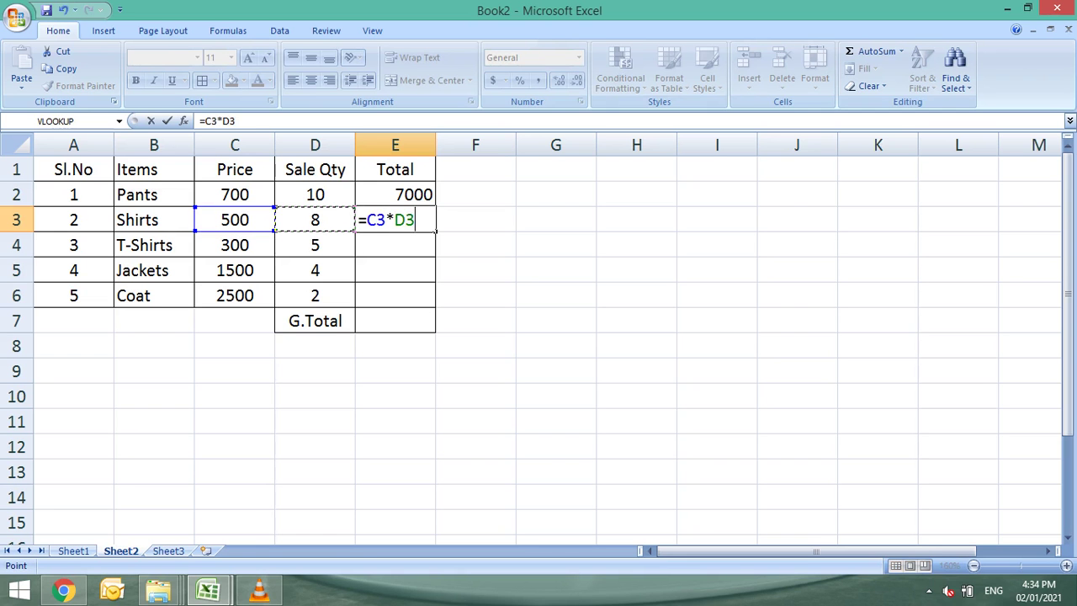
{"action": "key", "text": "Return"}
Copy the sales total formula from E3 into E4:E6 for the remaining items
{"action": "left_click", "coordinate": [395, 219]}
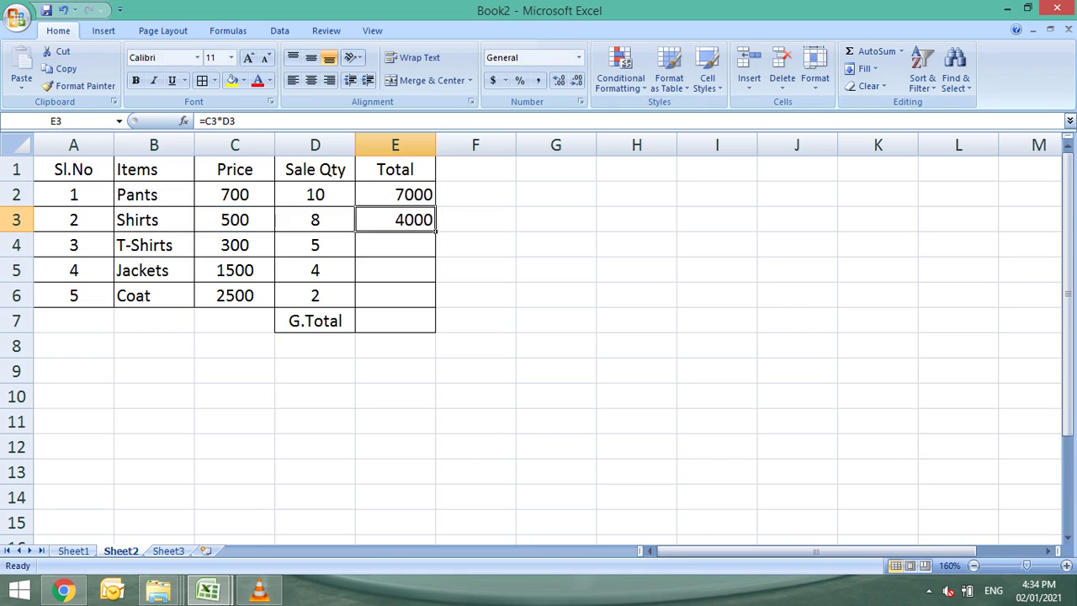
{"action": "key", "text": "ctrl+c"}
{"action": "left_click_drag", "start_coordinate": [395, 245], "coordinate": [394, 295]}
{"action": "key", "text": "Return"}
{"action": "key", "text": "Down"}
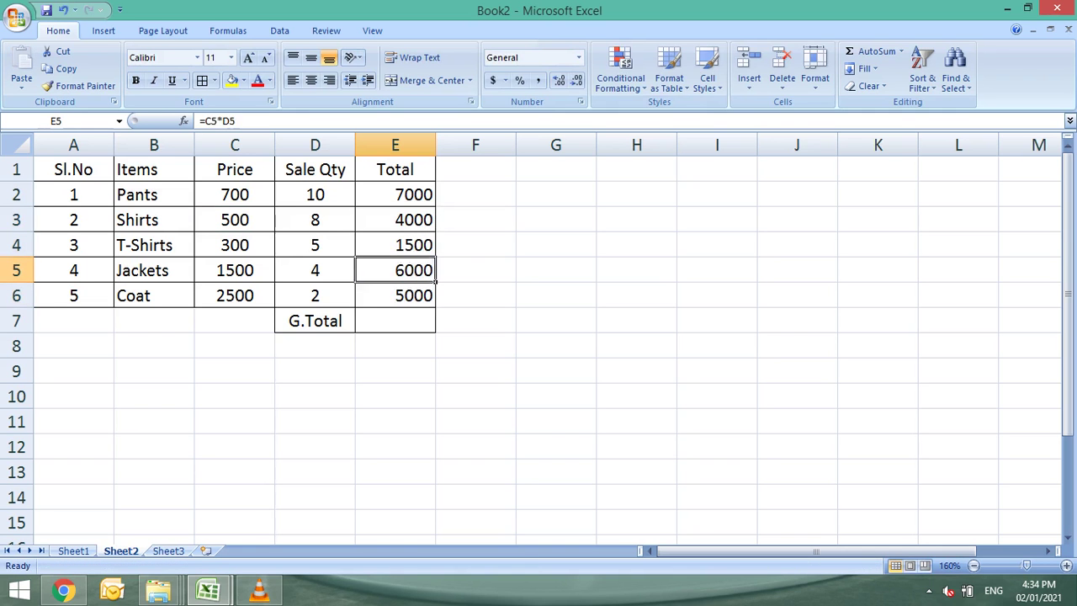
Add up the item totals in the G.Total cell E7 with an AutoSum of E2:E6
{"action": "key", "text": "Down"}
{"action": "key", "text": "Down"}
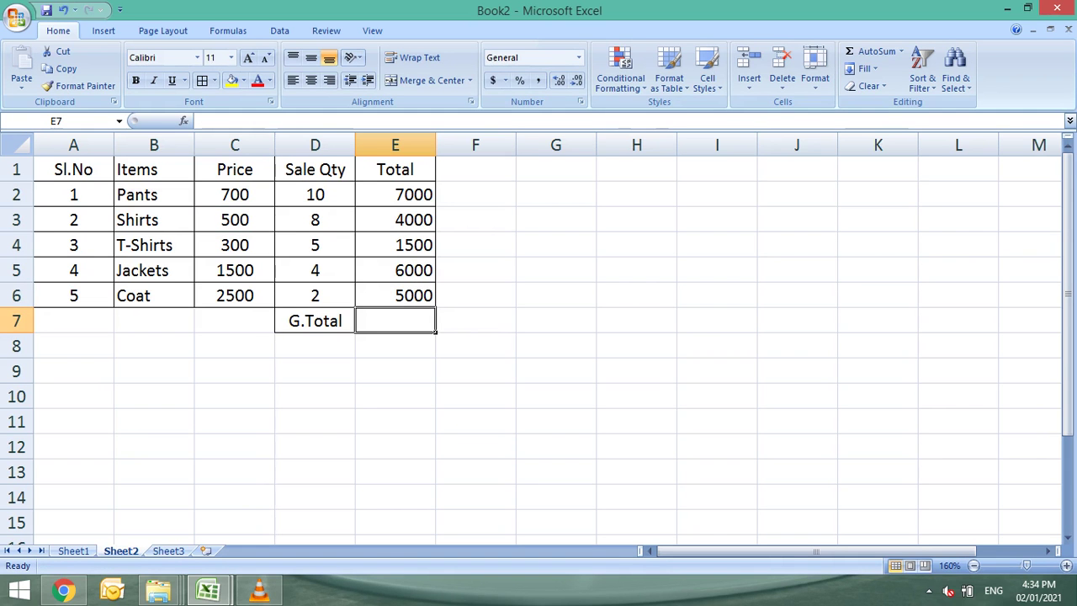
{"action": "key", "text": "alt+equal"}
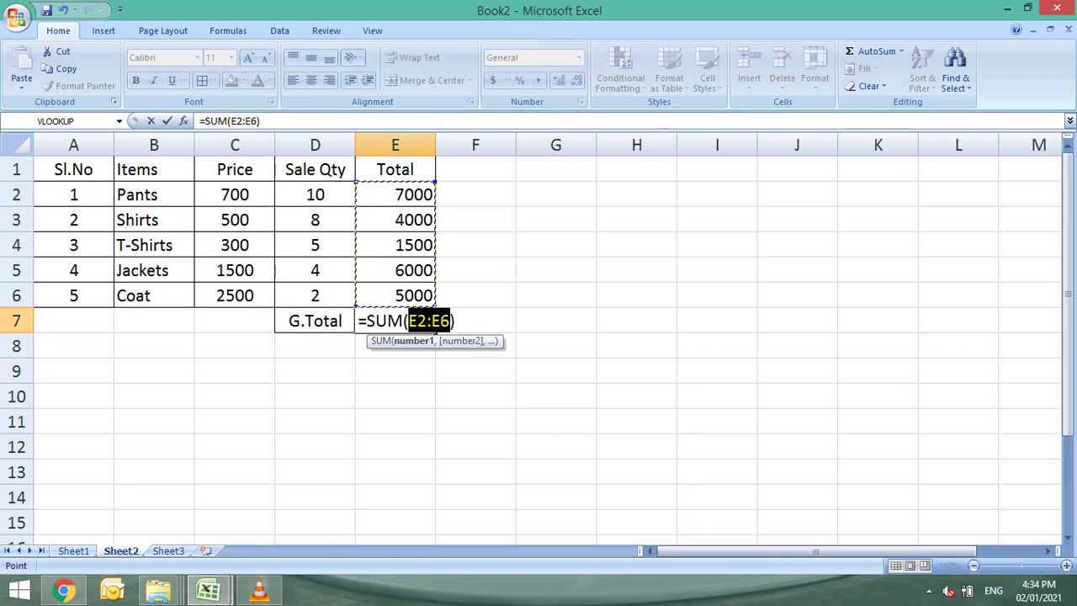
{"action": "key", "text": "Return"}
{"action": "left_click", "coordinate": [395, 320]}
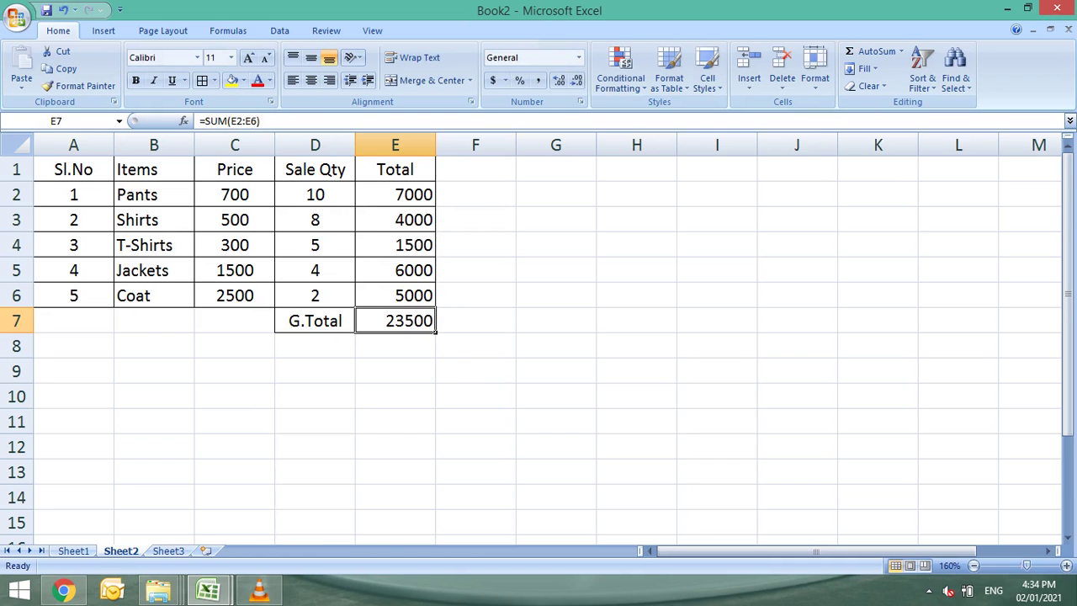
Clear the grand total in E7 and recalculate it using AutoSum as =SUM(E2:E6)
{"action": "key", "text": "Delete"}
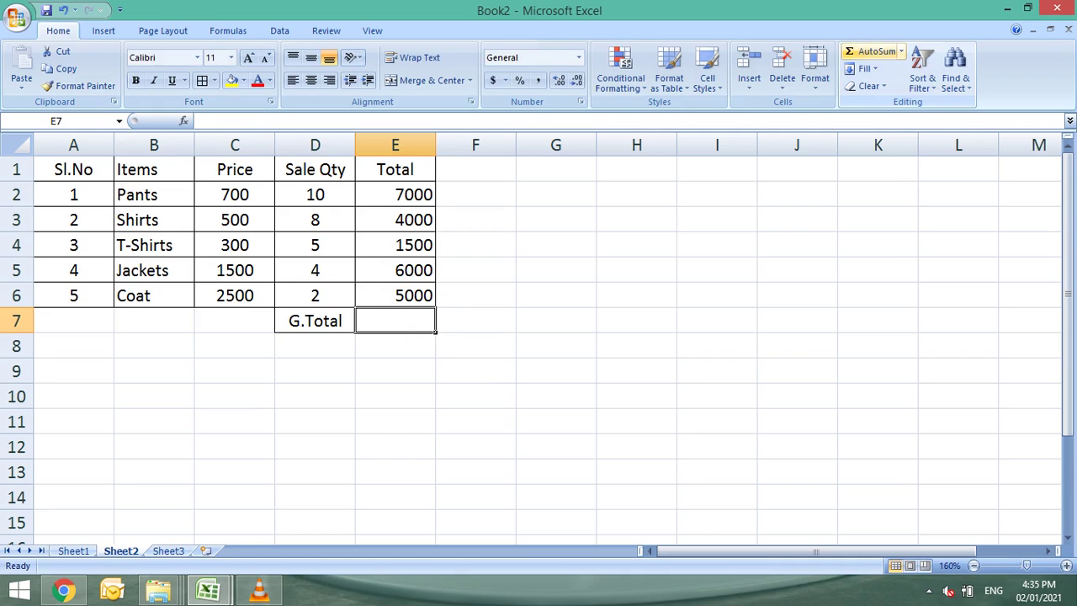
{"action": "left_click", "coordinate": [875, 52]}
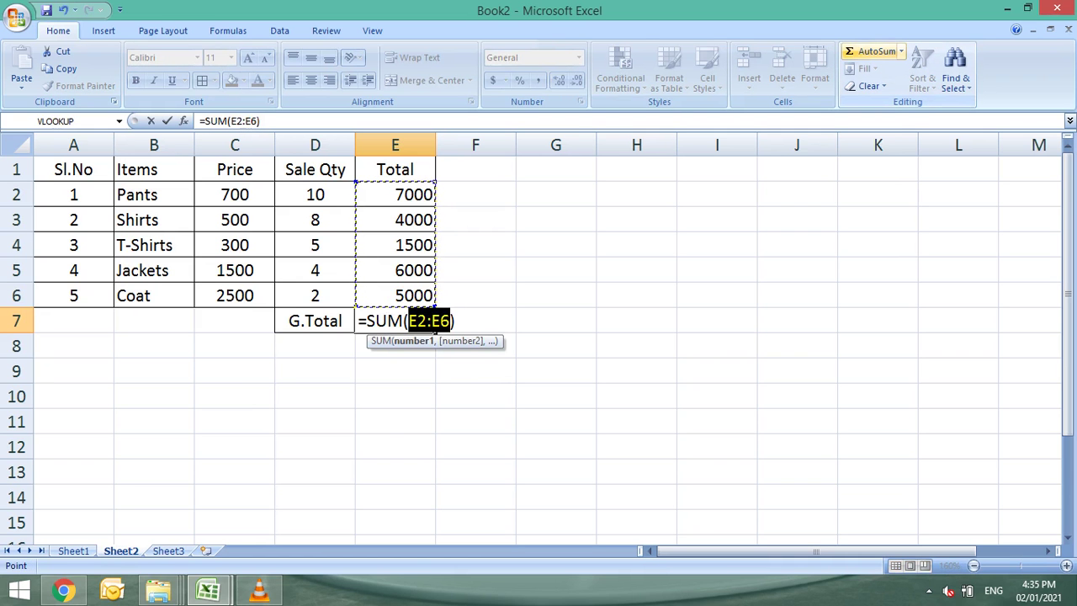
{"action": "key", "text": "Return"}
{"action": "key", "text": "Up"}
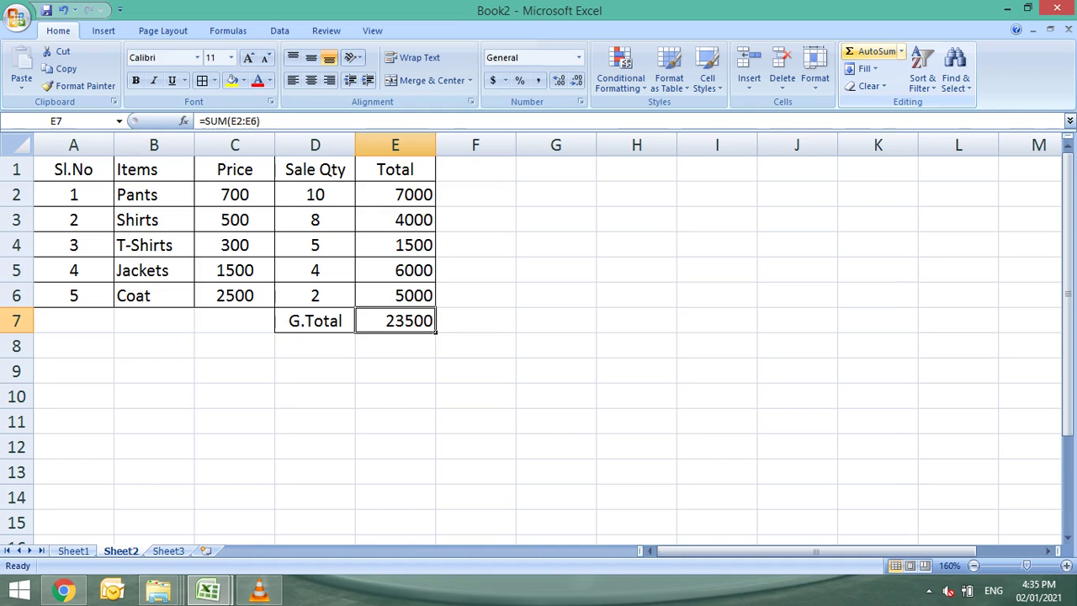
Add only the Pants and Shirts totals in E9 with =E2+E3
{"action": "key", "text": "Down"}
{"action": "key", "text": "Down"}
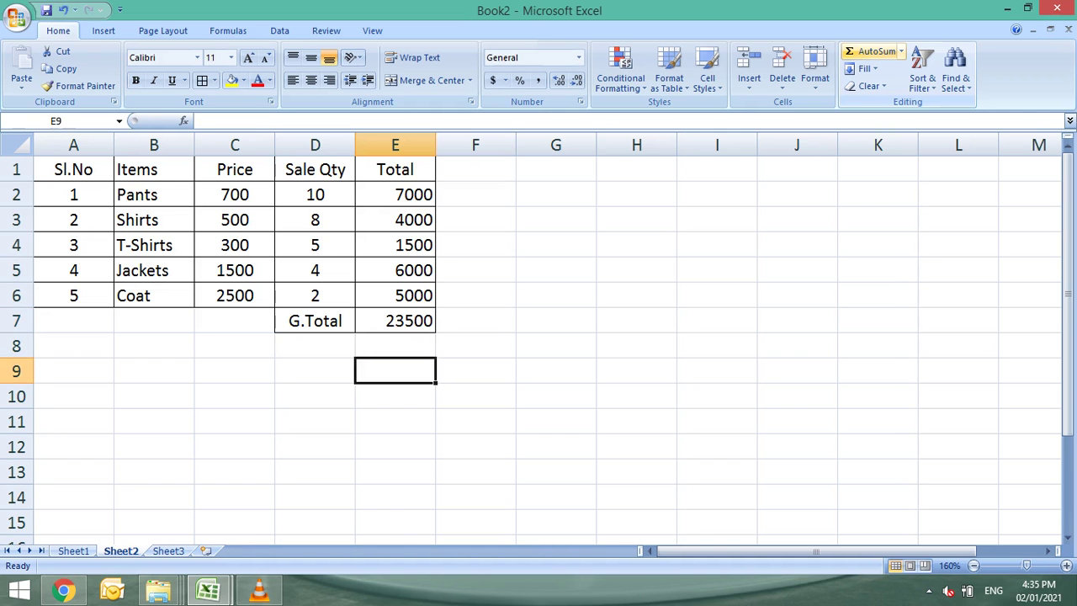
{"action": "type", "text": "="}
{"action": "key", "text": "Up"}
{"action": "key", "text": "Up"}
{"action": "key", "text": "Up"}
{"action": "key", "text": "Up"}
{"action": "key", "text": "Up"}
{"action": "key", "text": "Up"}
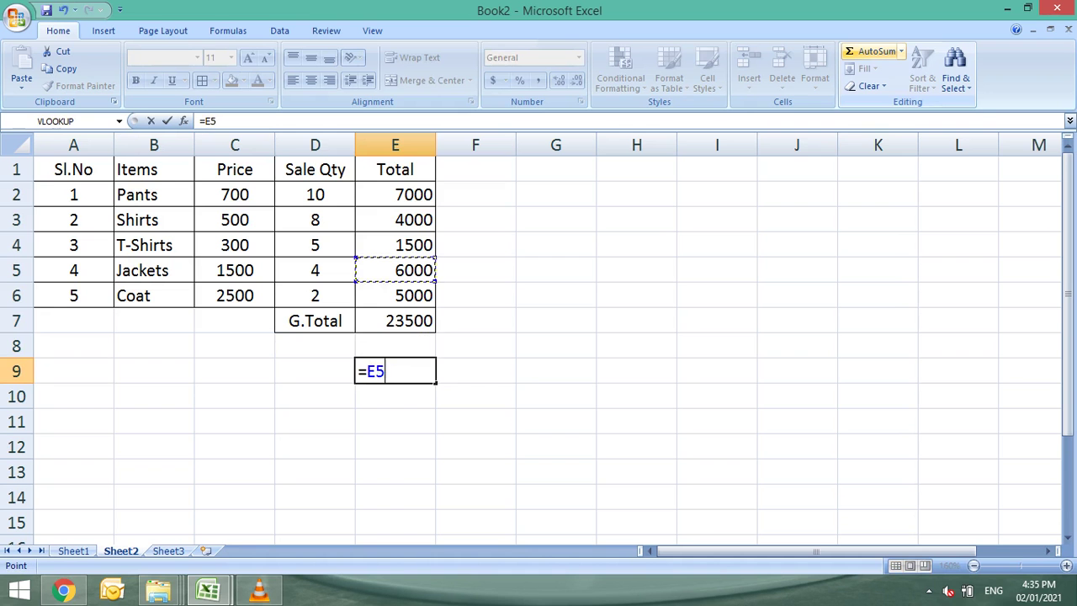
{"action": "key", "text": "Up"}
{"action": "type", "text": "+"}
{"action": "key", "text": "Up"}
{"action": "key", "text": "Up"}
{"action": "key", "text": "Up"}
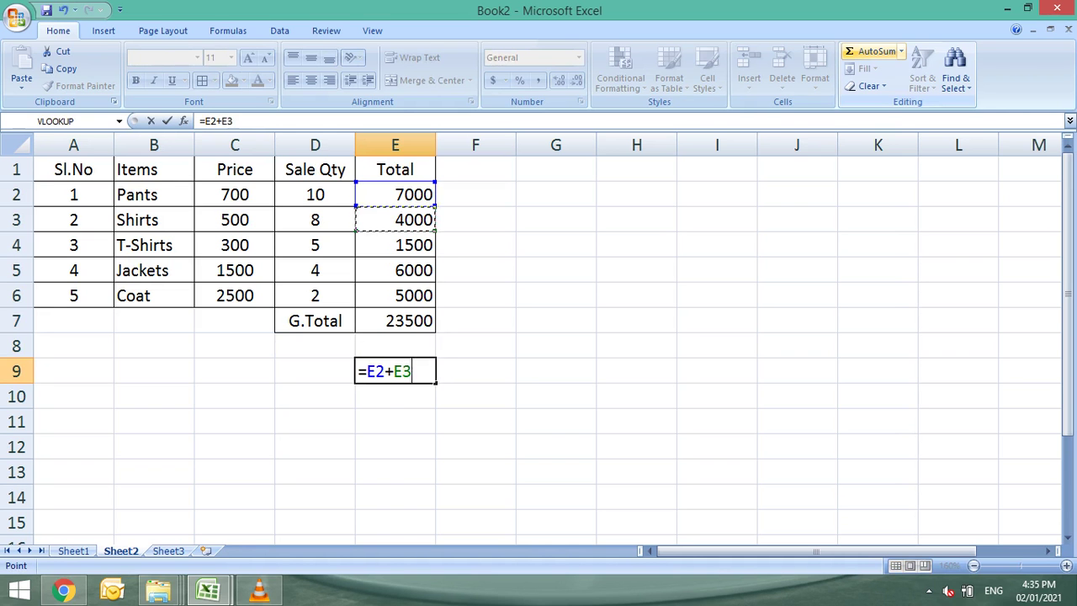
{"action": "key", "text": "Up"}
{"action": "key", "text": "Down"}
{"action": "key", "text": "Return"}
{"action": "left_click", "coordinate": [395, 372]}
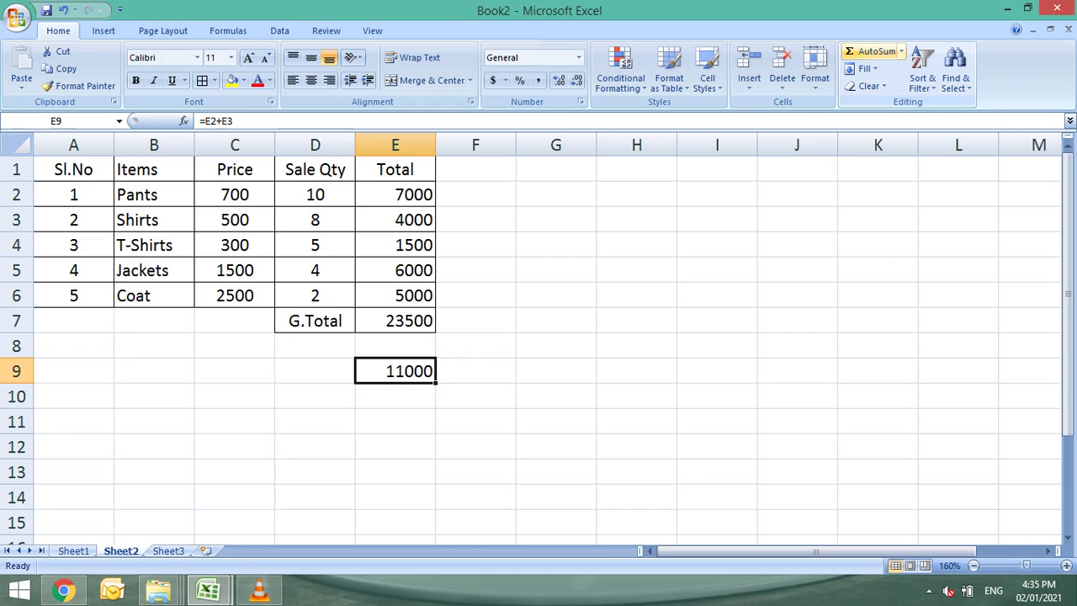
On Sheet1, divide the first student's four-subject marks by 400 in L2 with =K2/400
{"action": "key", "text": "ctrl+Page_Up"}
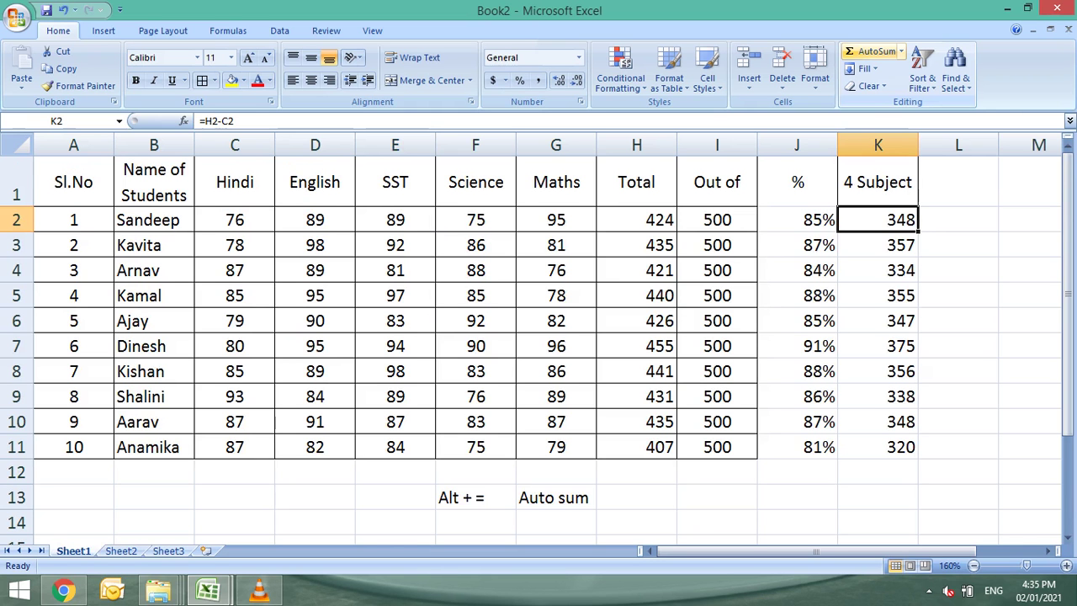
{"action": "left_click", "coordinate": [877, 245]}
{"action": "left_click", "coordinate": [878, 219]}
{"action": "left_click", "coordinate": [878, 245]}
{"action": "left_click", "coordinate": [878, 220]}
{"action": "left_click", "coordinate": [959, 220]}
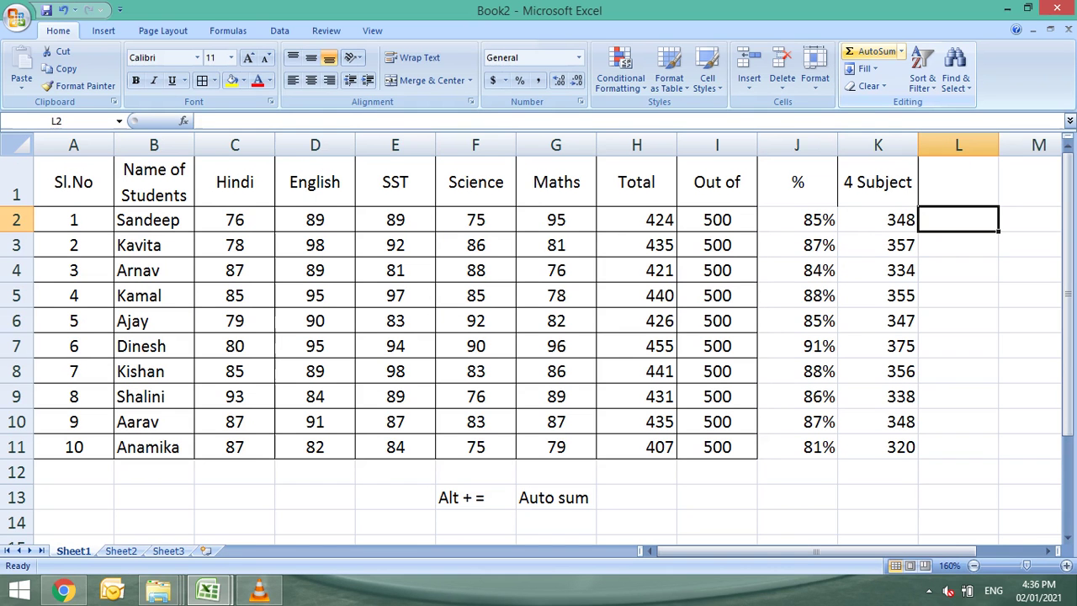
{"action": "type", "text": "="}
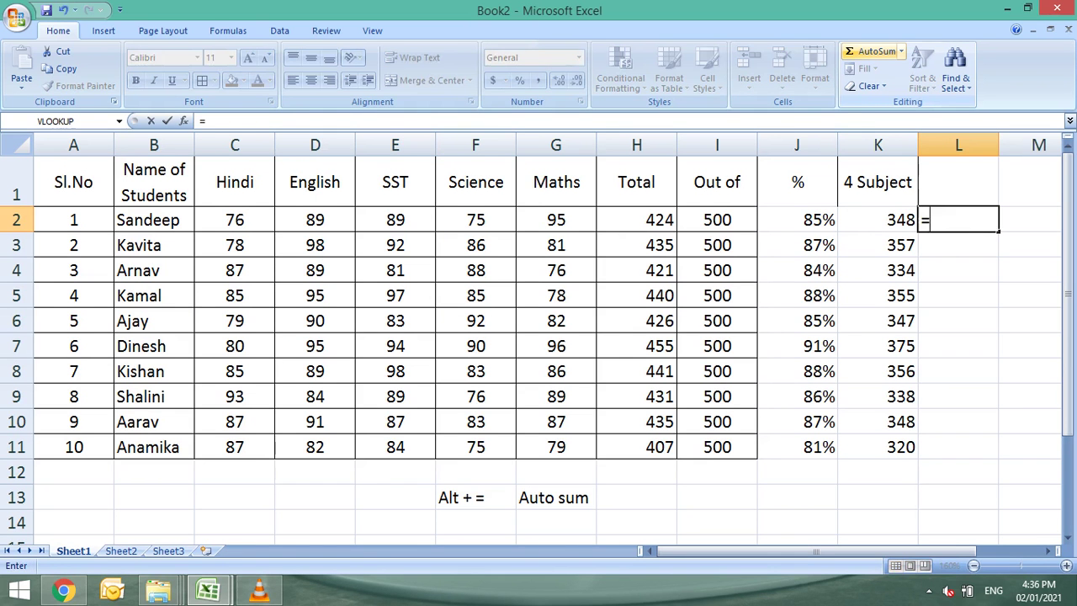
{"action": "key", "text": "Left"}
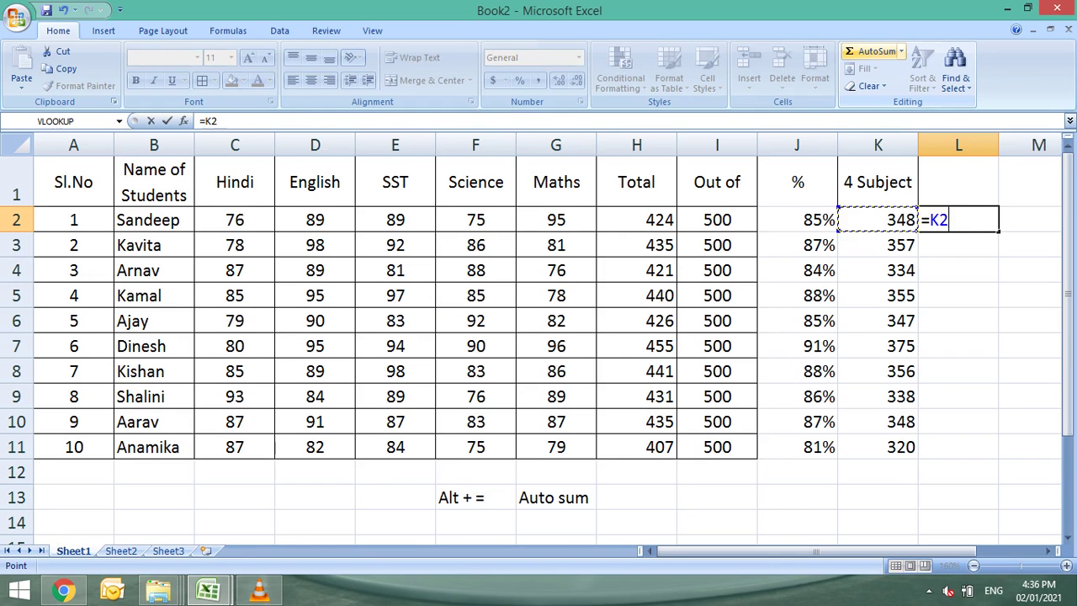
{"action": "type", "text": "/400"}
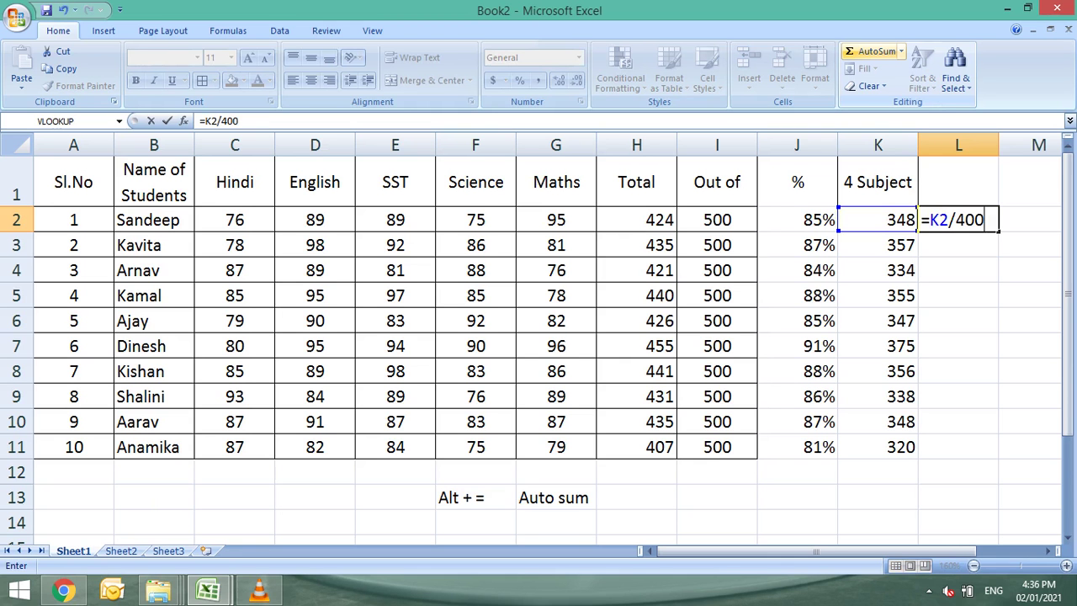
{"action": "key", "text": "Return"}
Format L2 with Percent Style and copy it into L3:L5 for the next three students
{"action": "left_click", "coordinate": [959, 220]}
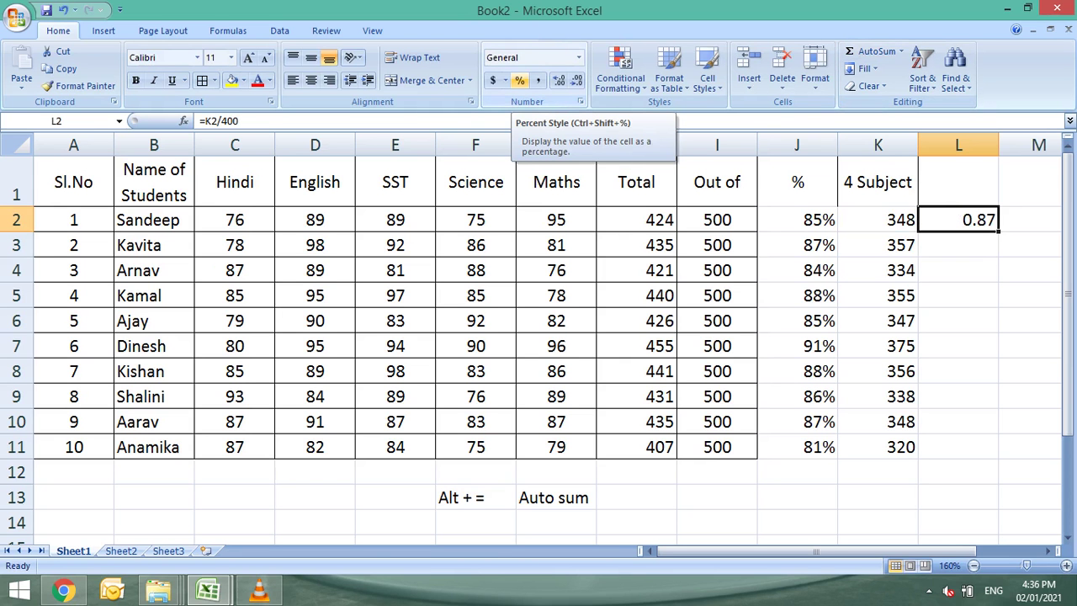
{"action": "left_click", "coordinate": [520, 80]}
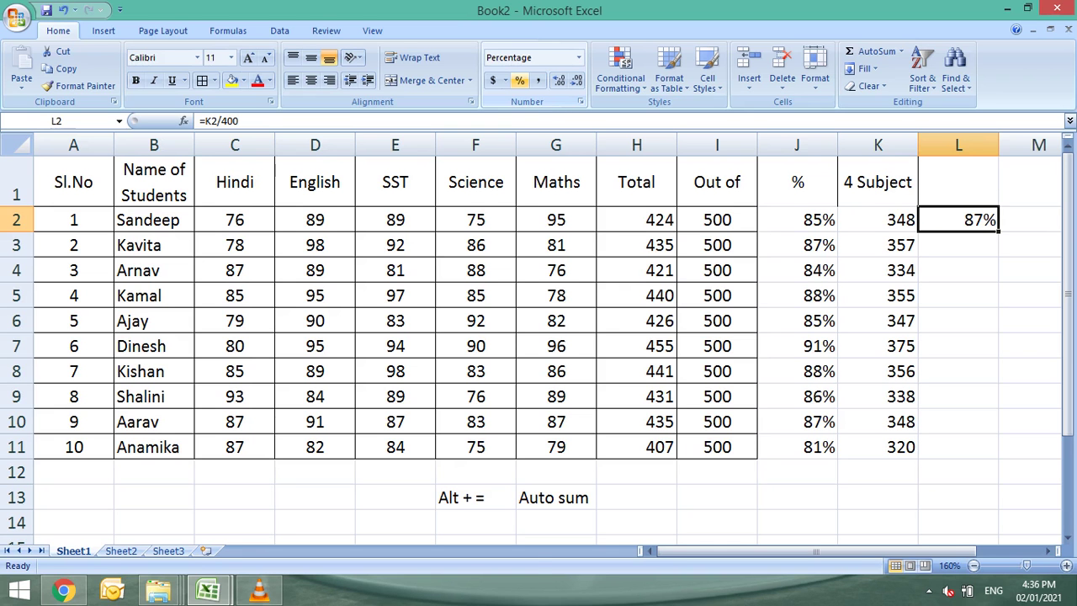
{"action": "key", "text": "ctrl+c"}
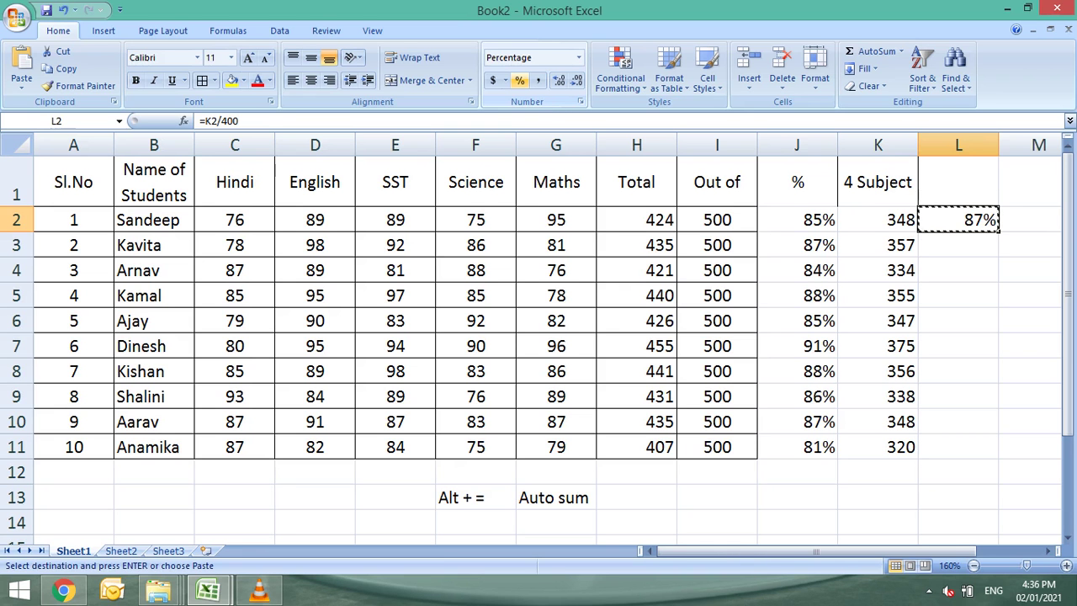
{"action": "key", "text": "Down"}
{"action": "key", "text": "shift+Down"}
{"action": "key", "text": "shift+Down"}
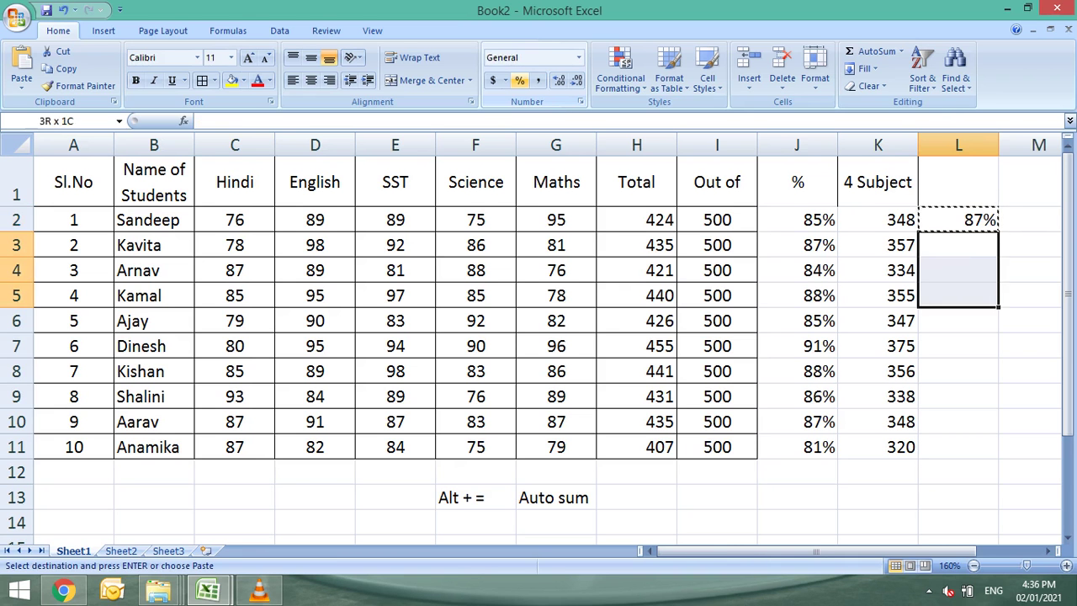
{"action": "key", "text": "Return"}
Divide the fifth student's four-subject marks by 400 in L6 with =K6/400
{"action": "key", "text": "Down"}
{"action": "key", "text": "Down"}
{"action": "key", "text": "Down"}
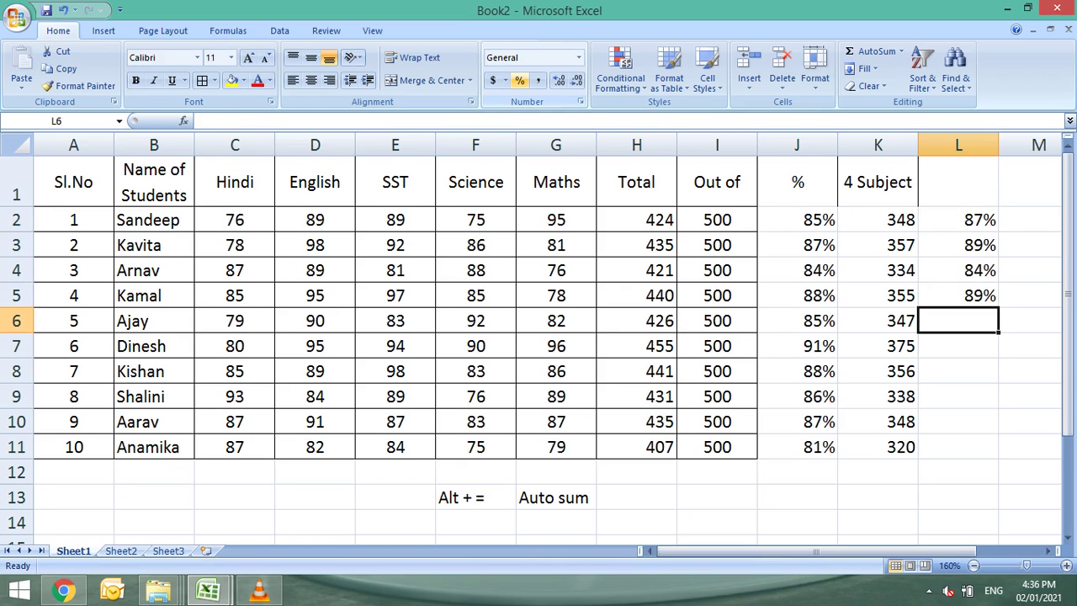
{"action": "type", "text": "="}
{"action": "key", "text": "Left"}
{"action": "type", "text": "/400"}
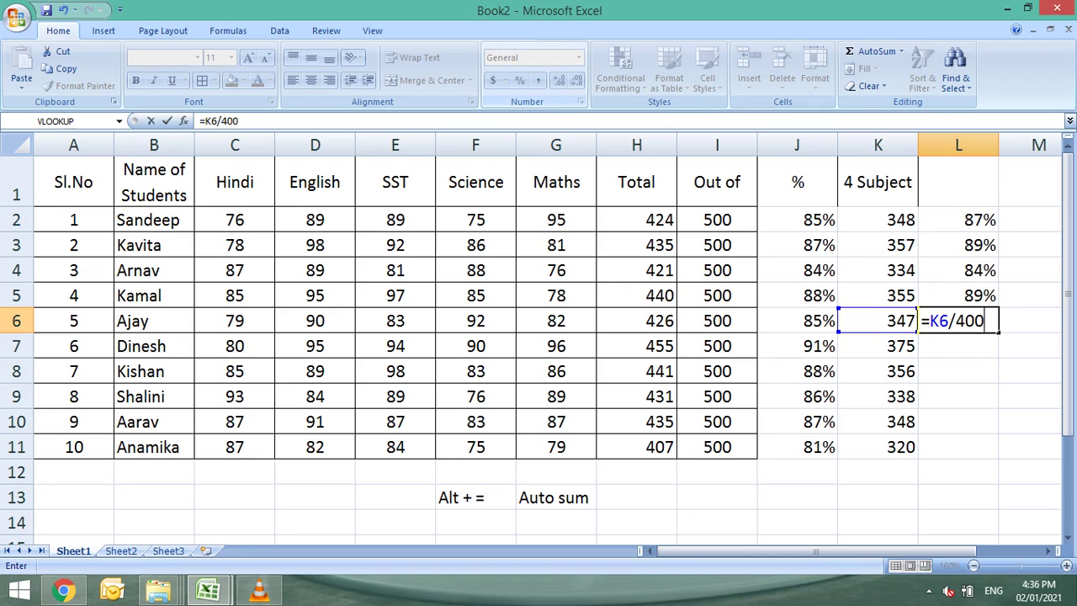
{"action": "key", "text": "Return"}
Copy the four-subject percentage formula from L6 into L7:L11 for the remaining students
{"action": "left_click", "coordinate": [959, 320]}
{"action": "key", "text": "ctrl+c"}
{"action": "left_click_drag", "start_coordinate": [959, 346], "coordinate": [959, 447]}
{"action": "key", "text": "Return"}
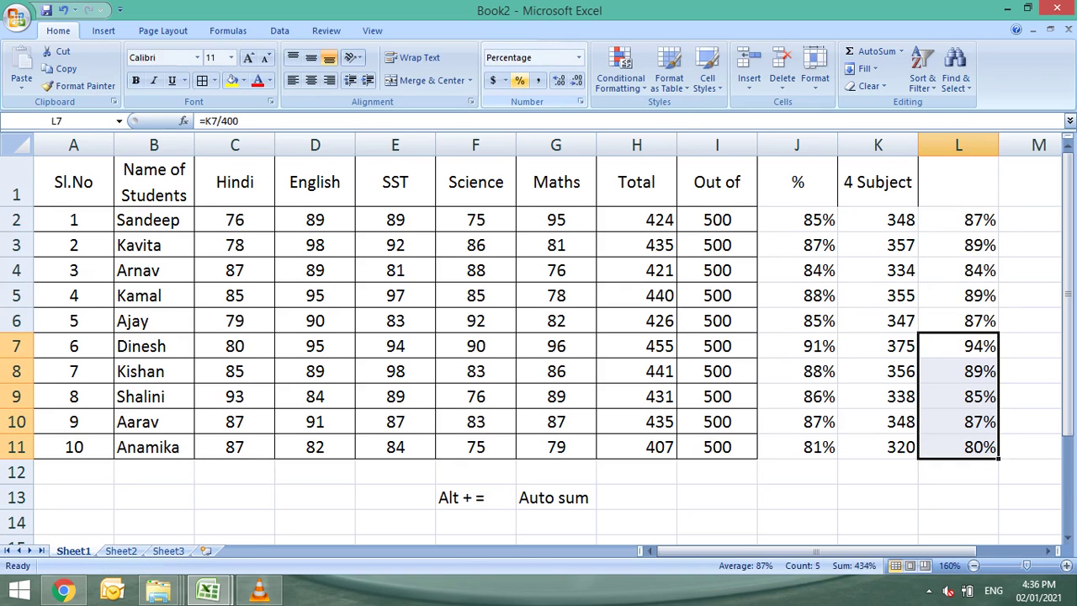
Select the empty header cell L1 above the four-subject percentages
{"action": "key", "text": "Down"}
{"action": "key", "text": "Down"}
{"action": "key", "text": "Down"}
{"action": "key", "text": "Down"}
{"action": "key", "text": "Down"}
{"action": "key", "text": "Up"}
{"action": "key", "text": "ctrl+Up"}
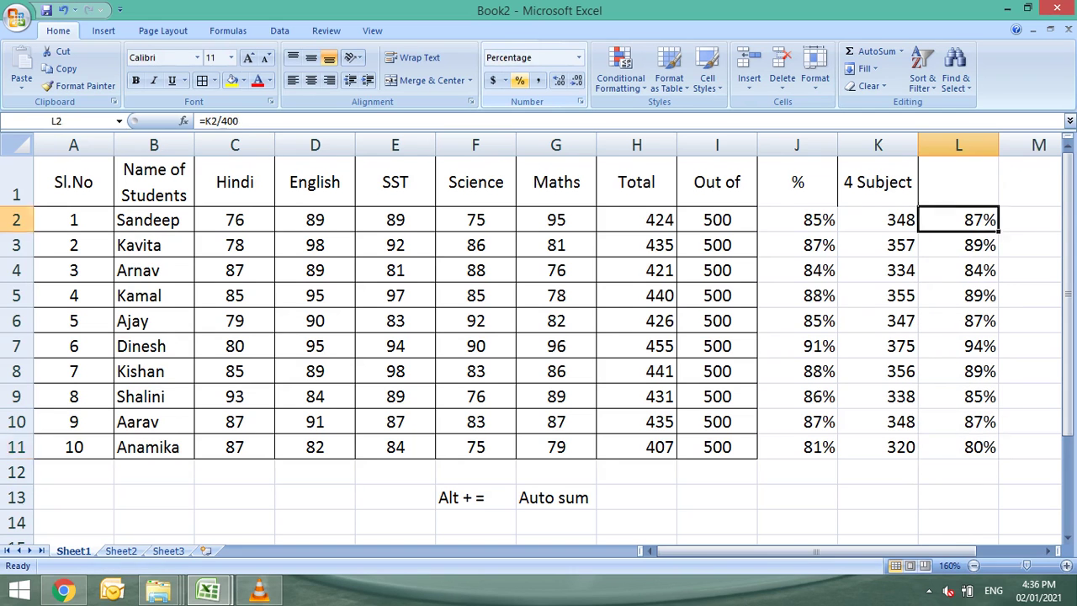
{"action": "key", "text": "Up"}
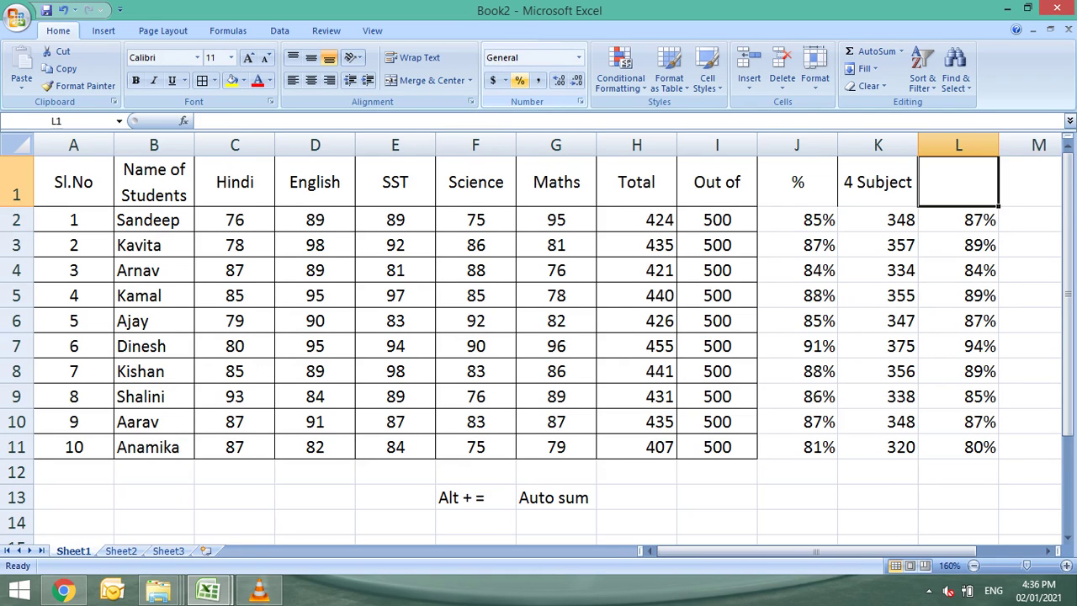